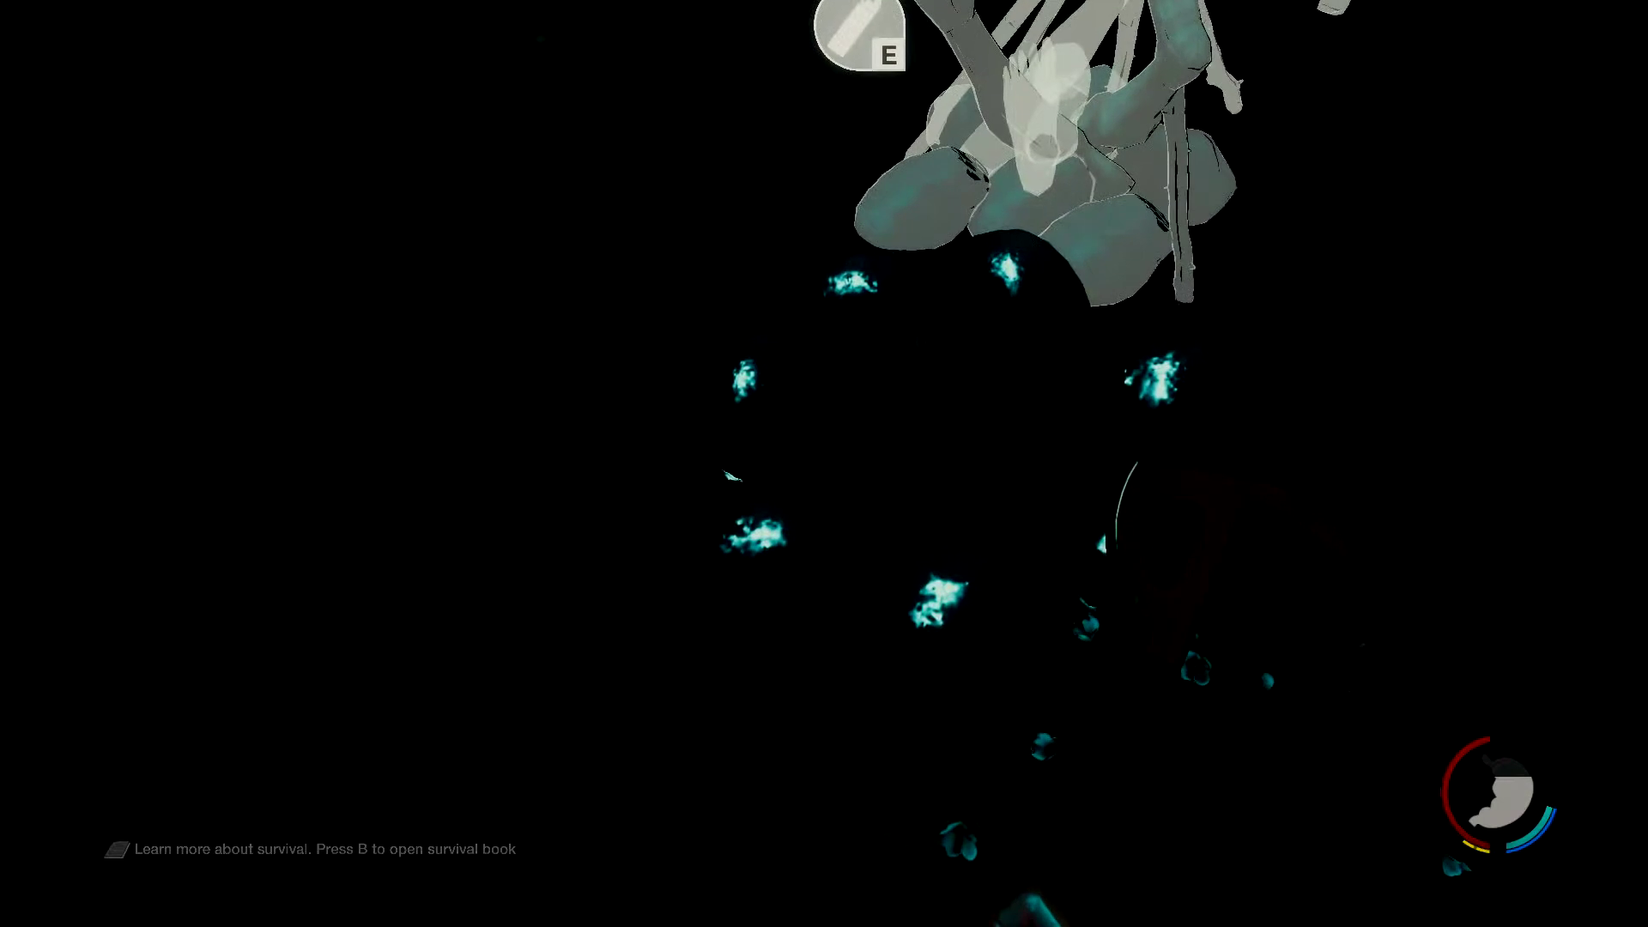
key("e")
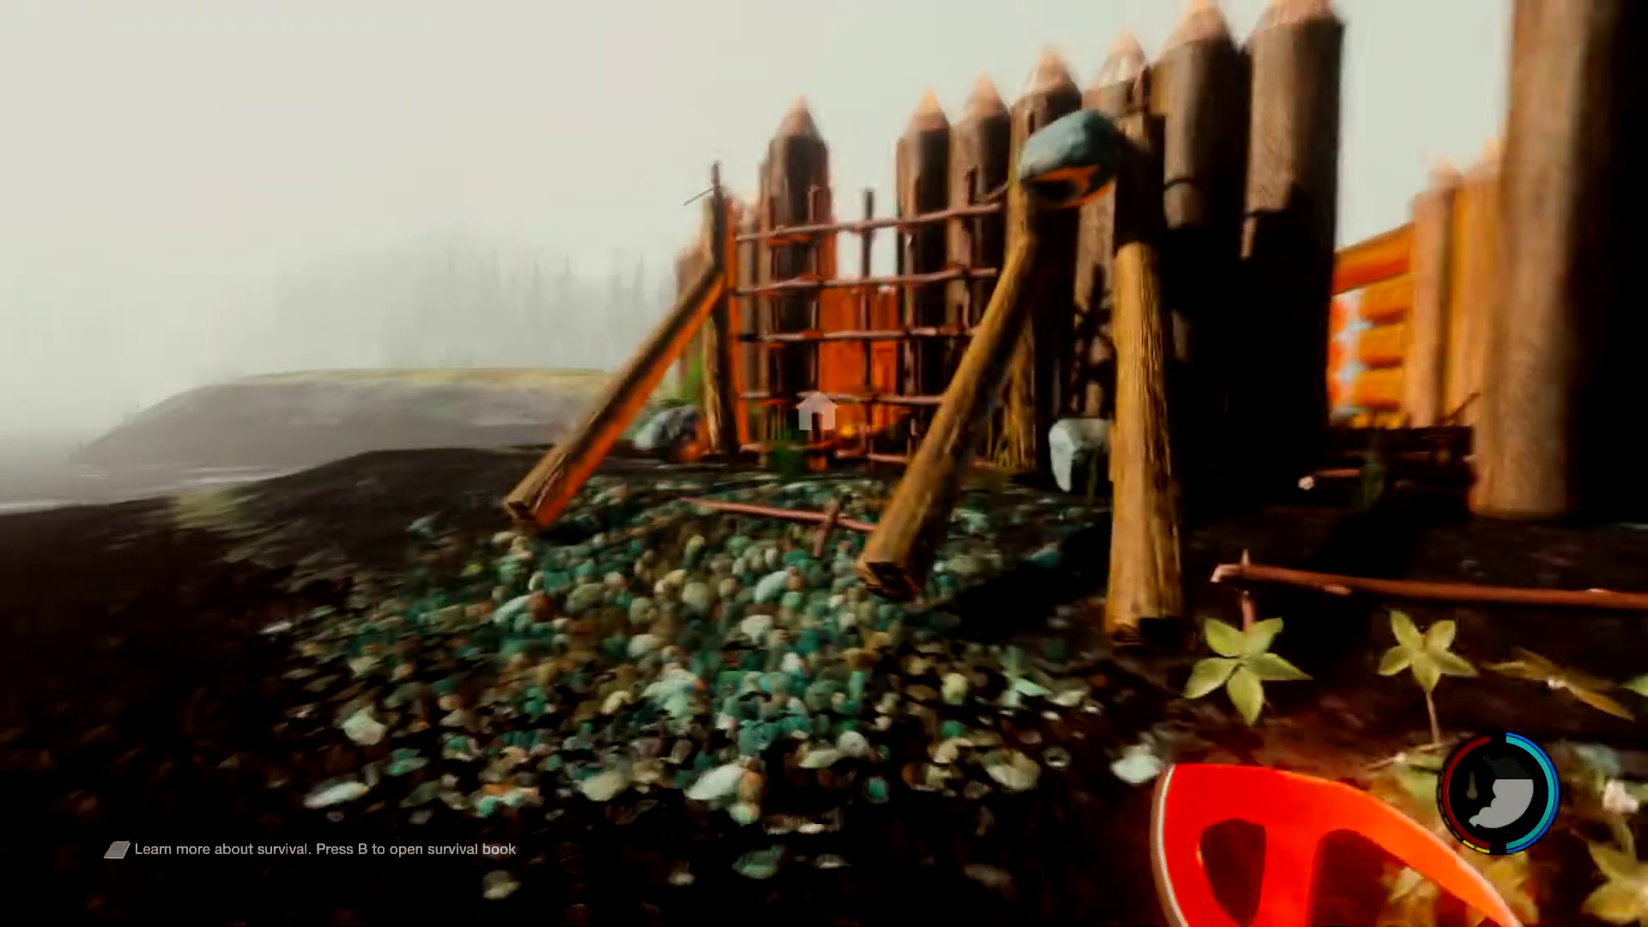
key("w")
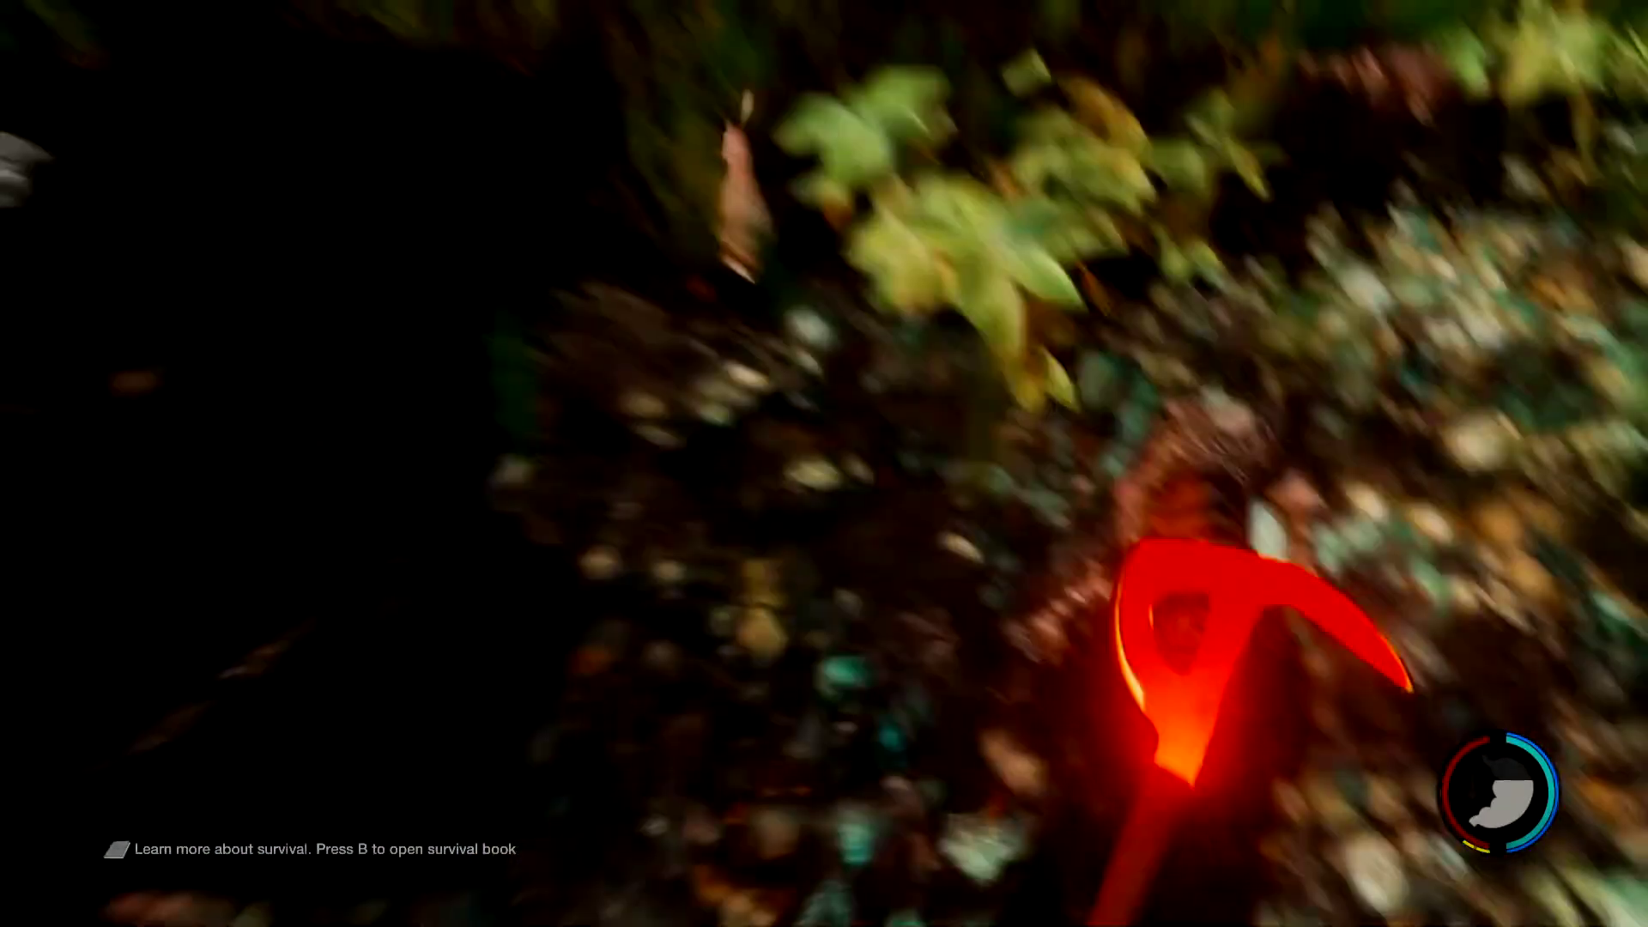
key("e")
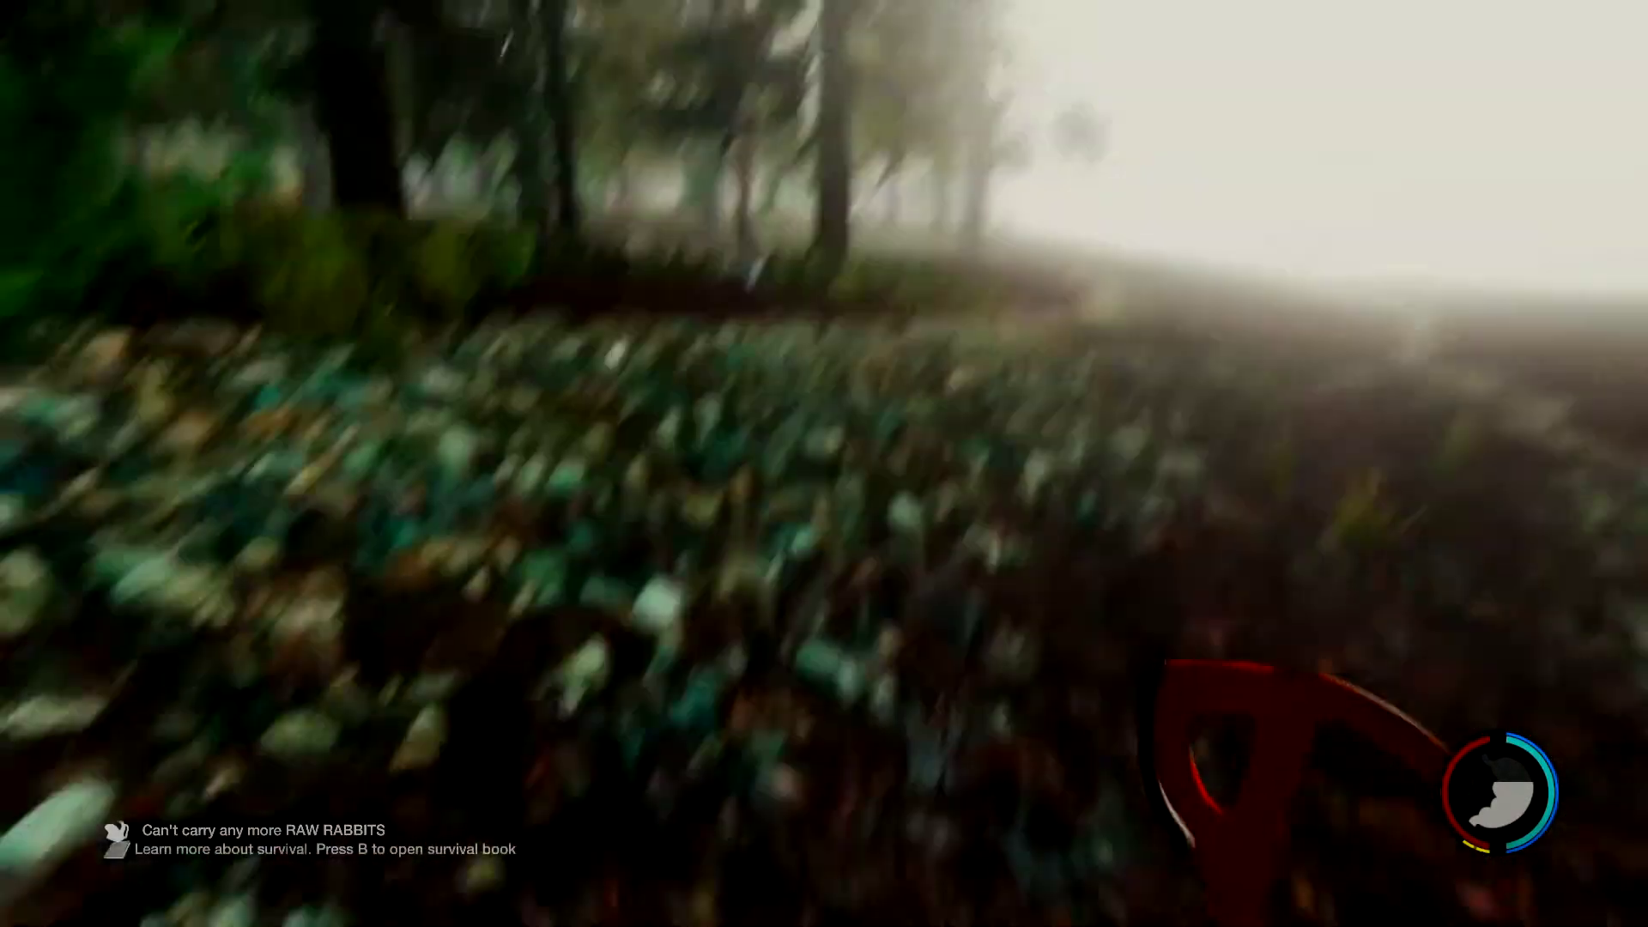
key("i")
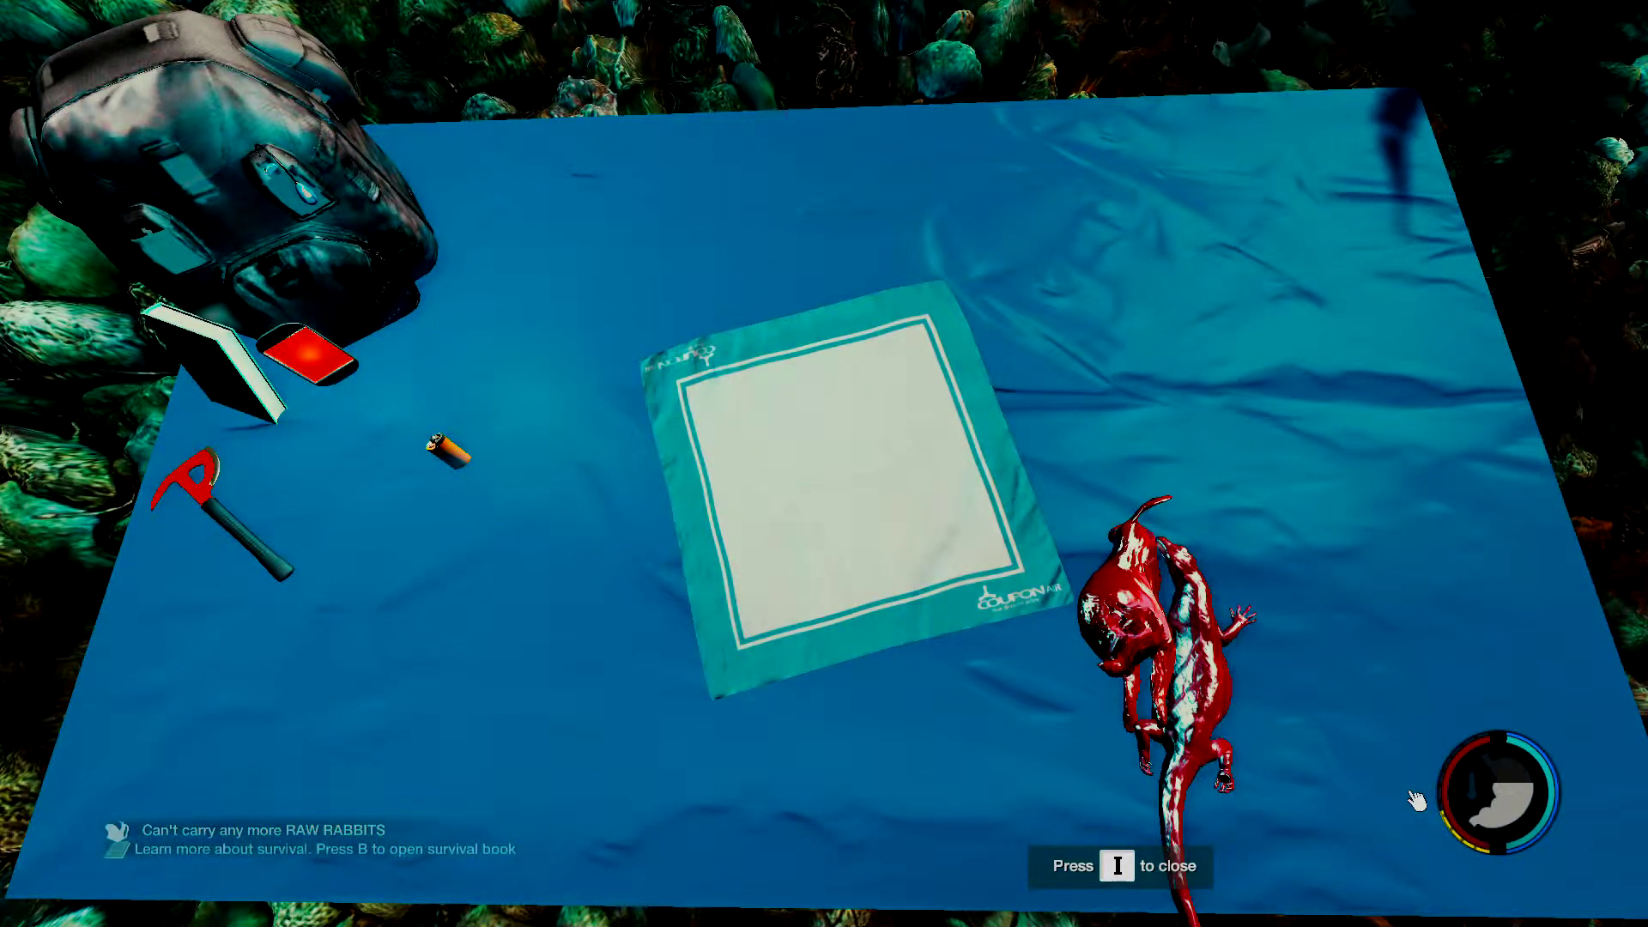
key("i")
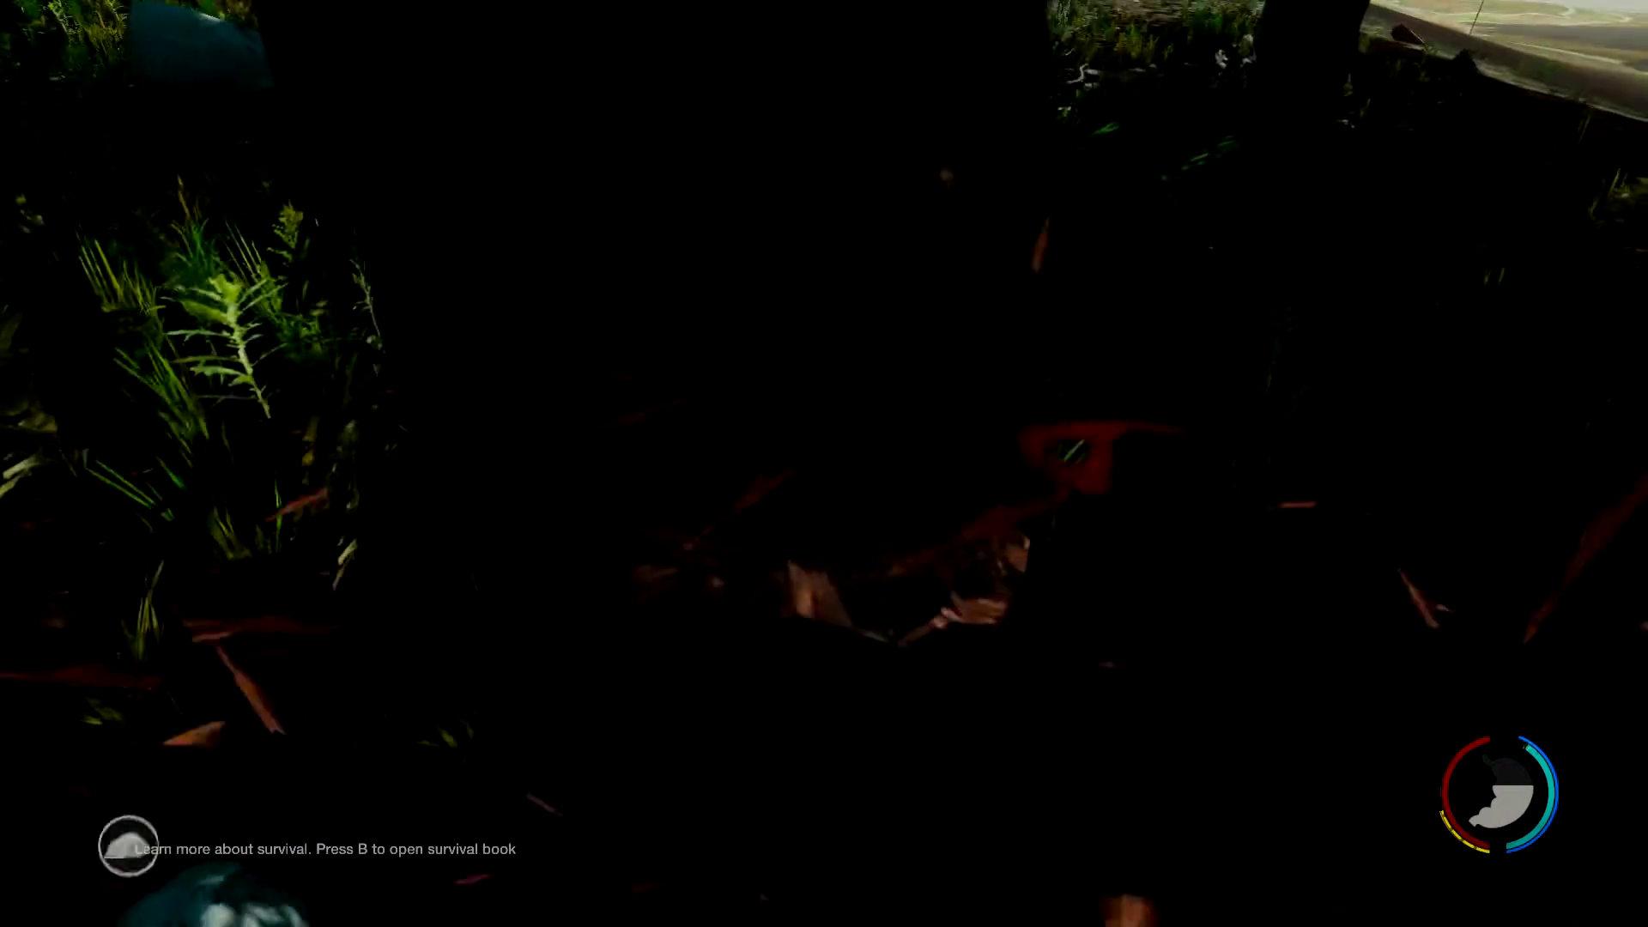
left_click(824, 464)
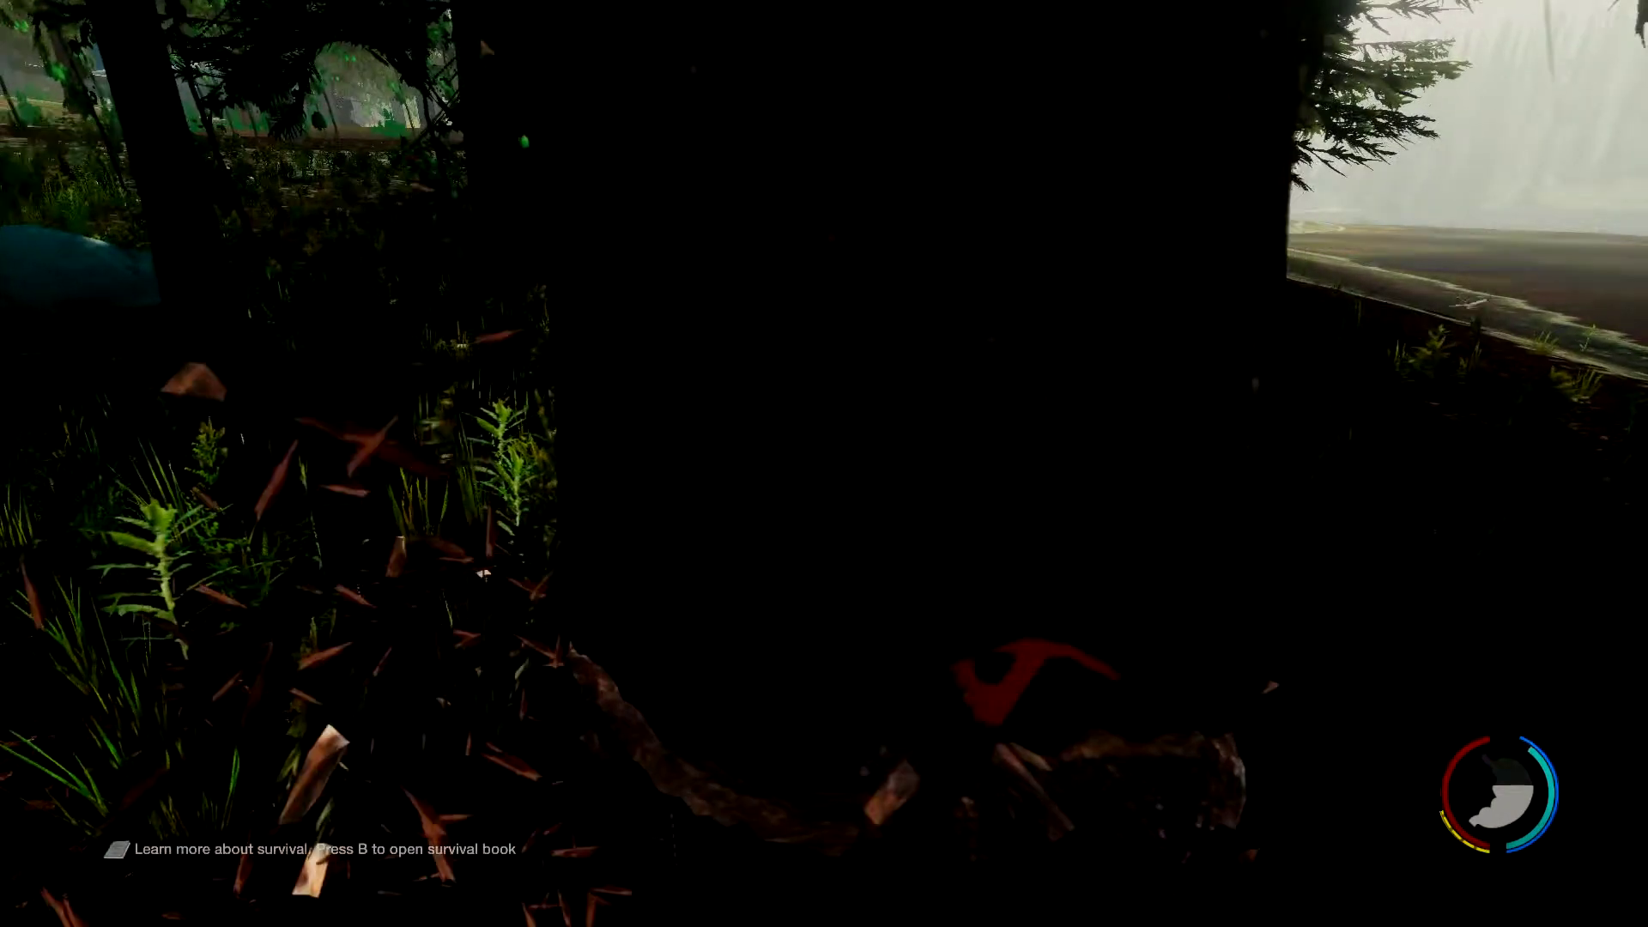
left_click(824, 464)
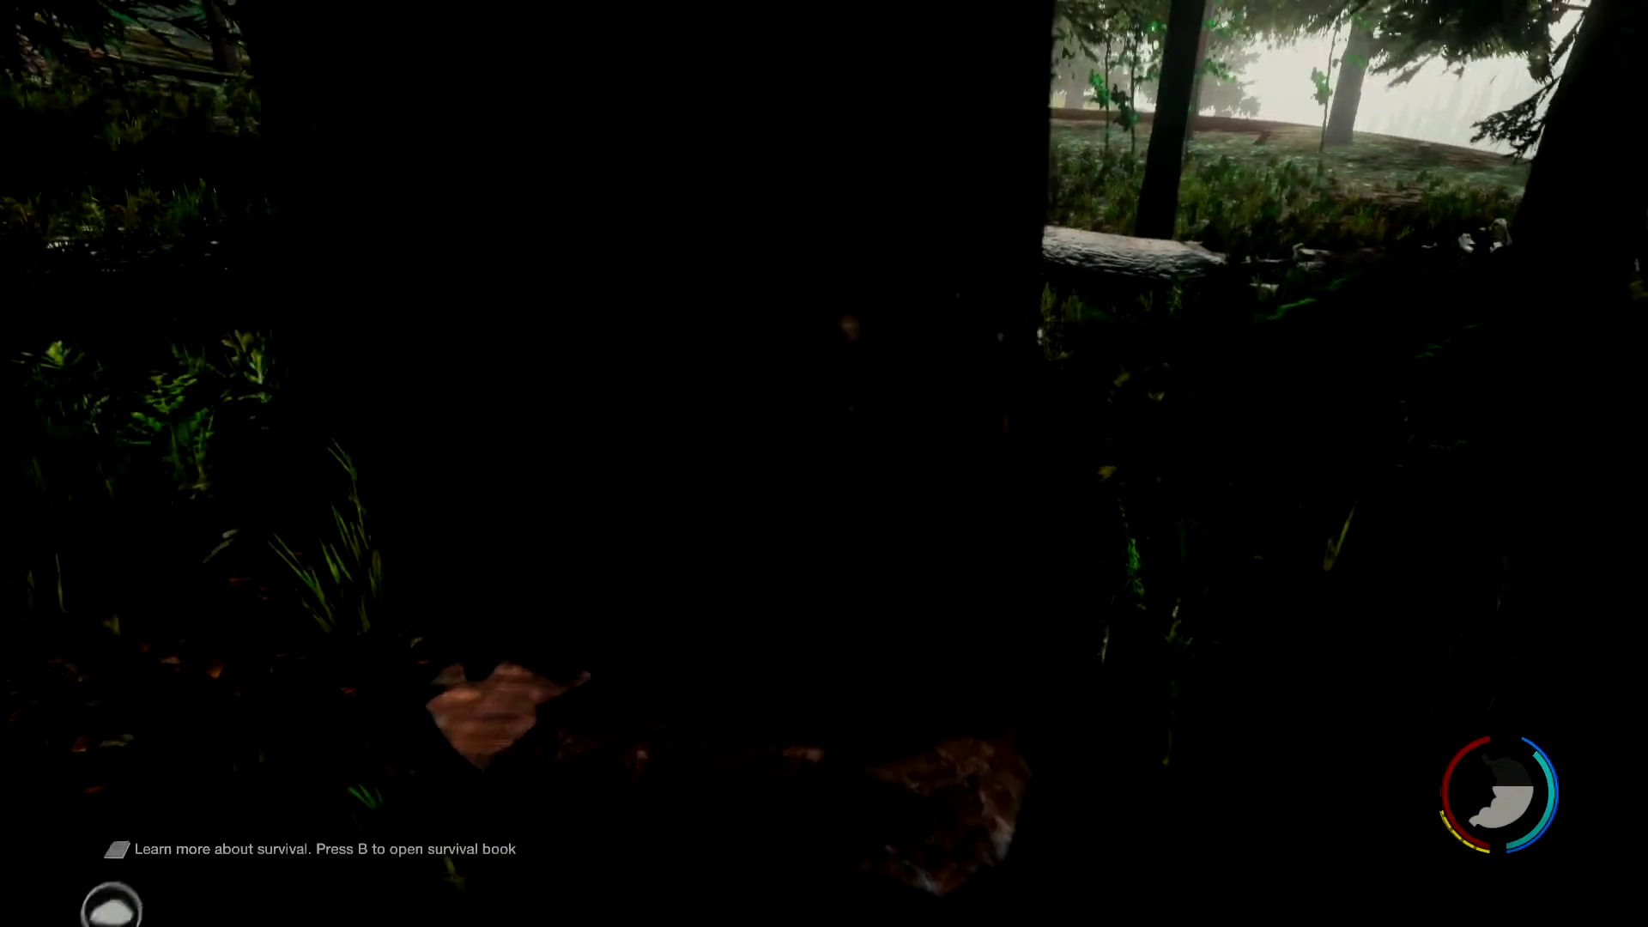
left_click(824, 464)
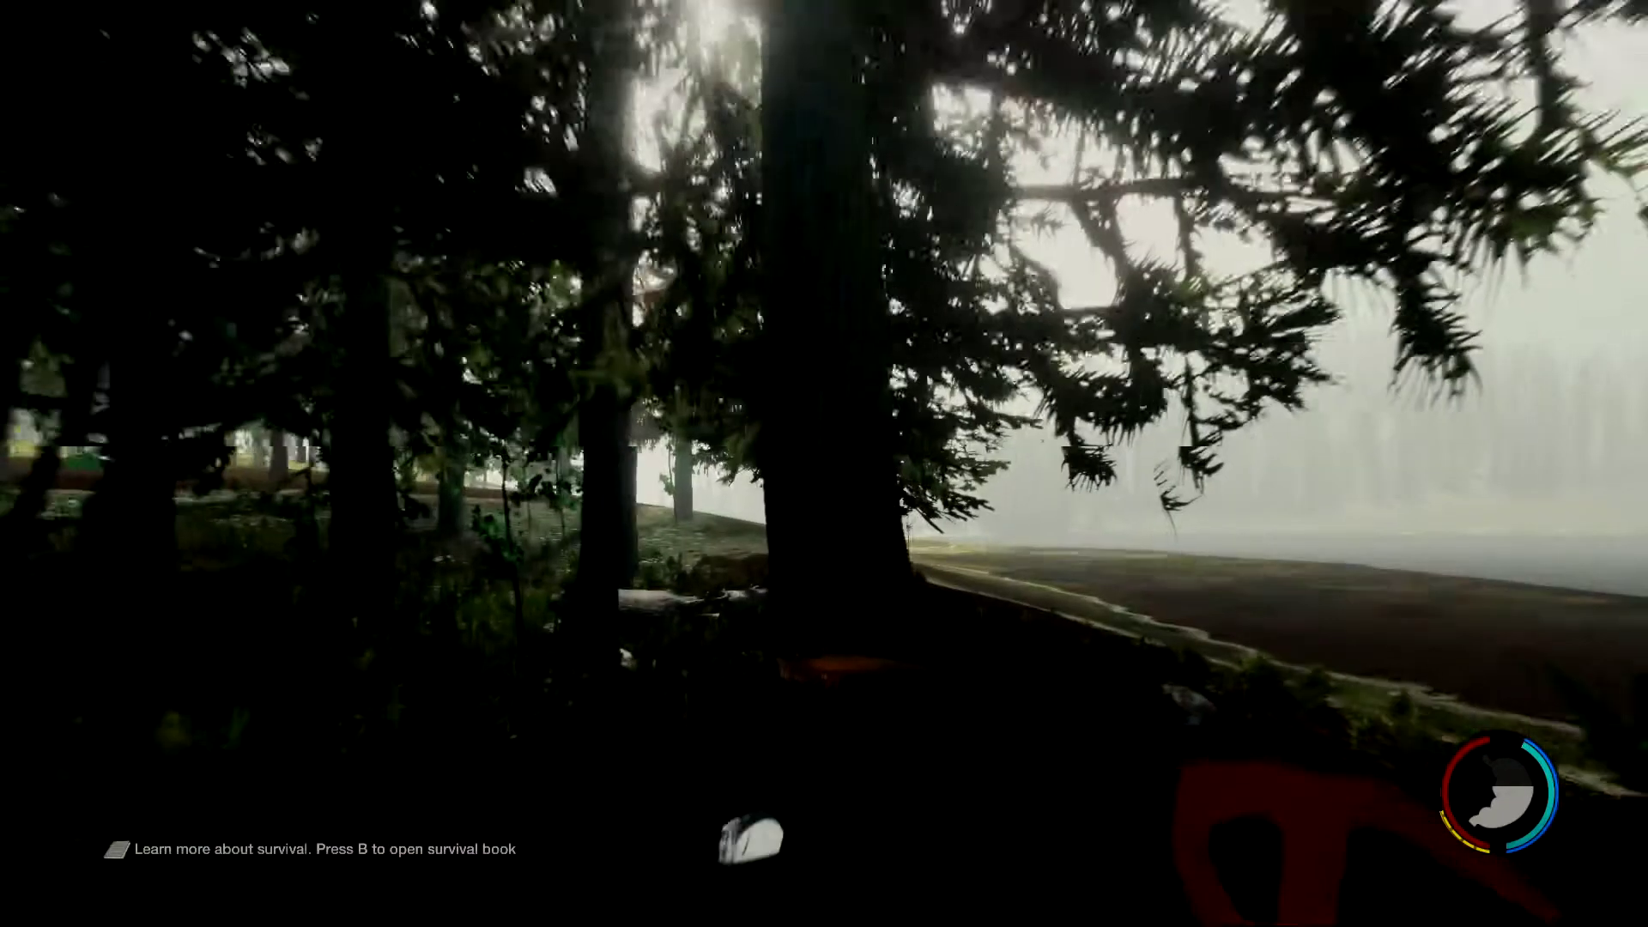
key("w")
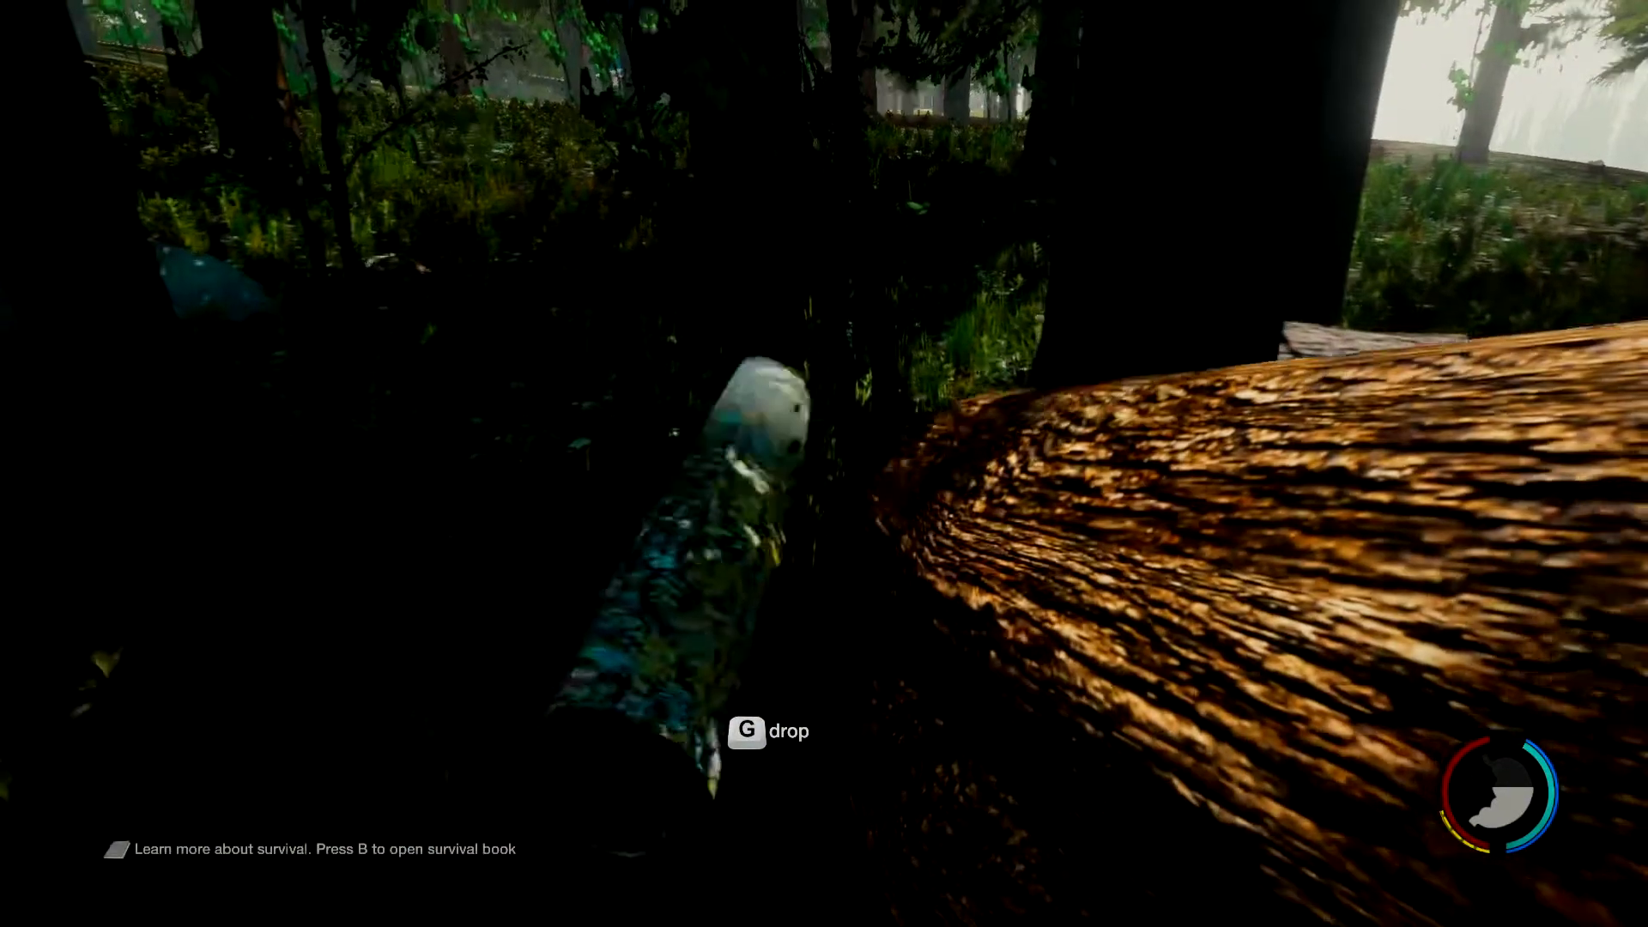
key("w")
key("w")
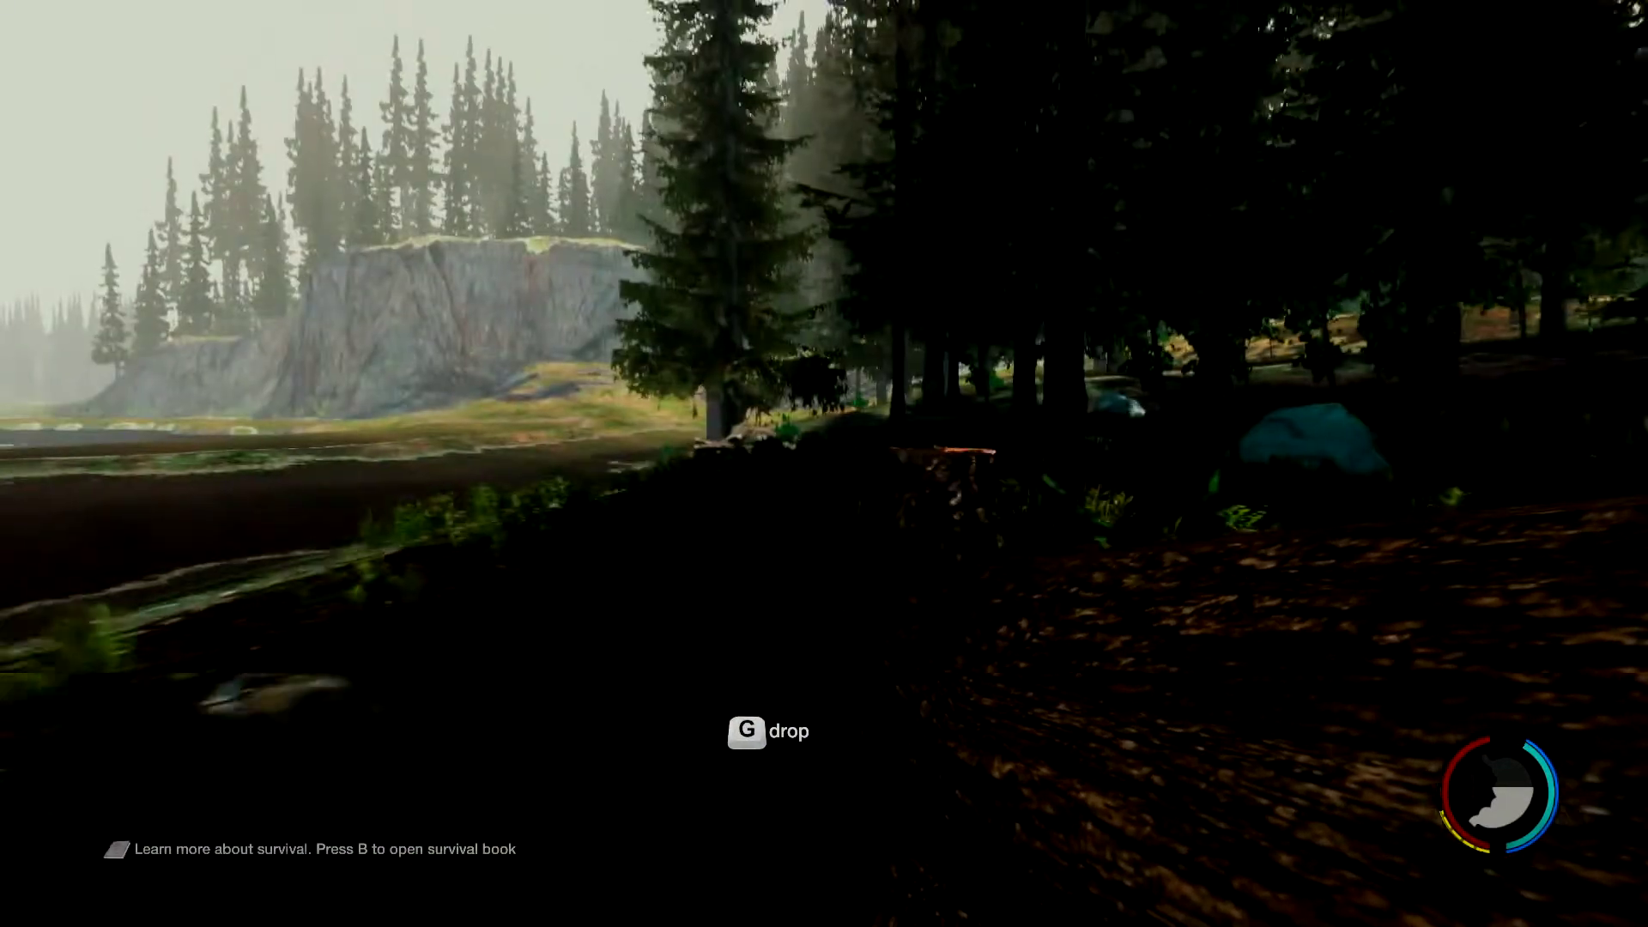
key("w")
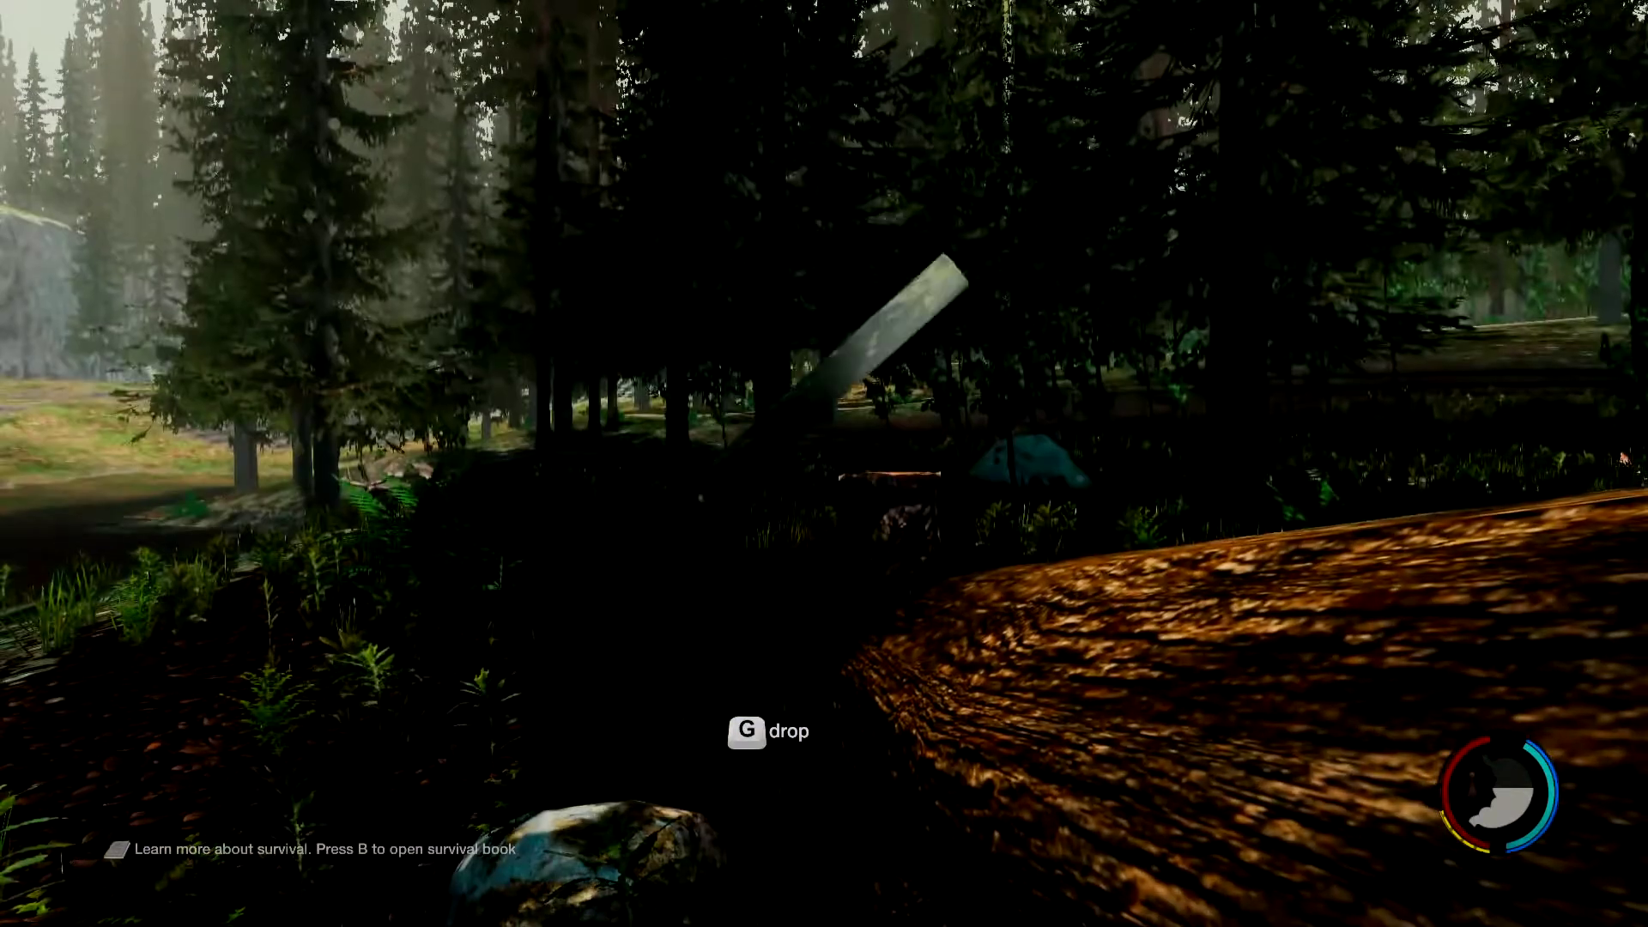
key("w")
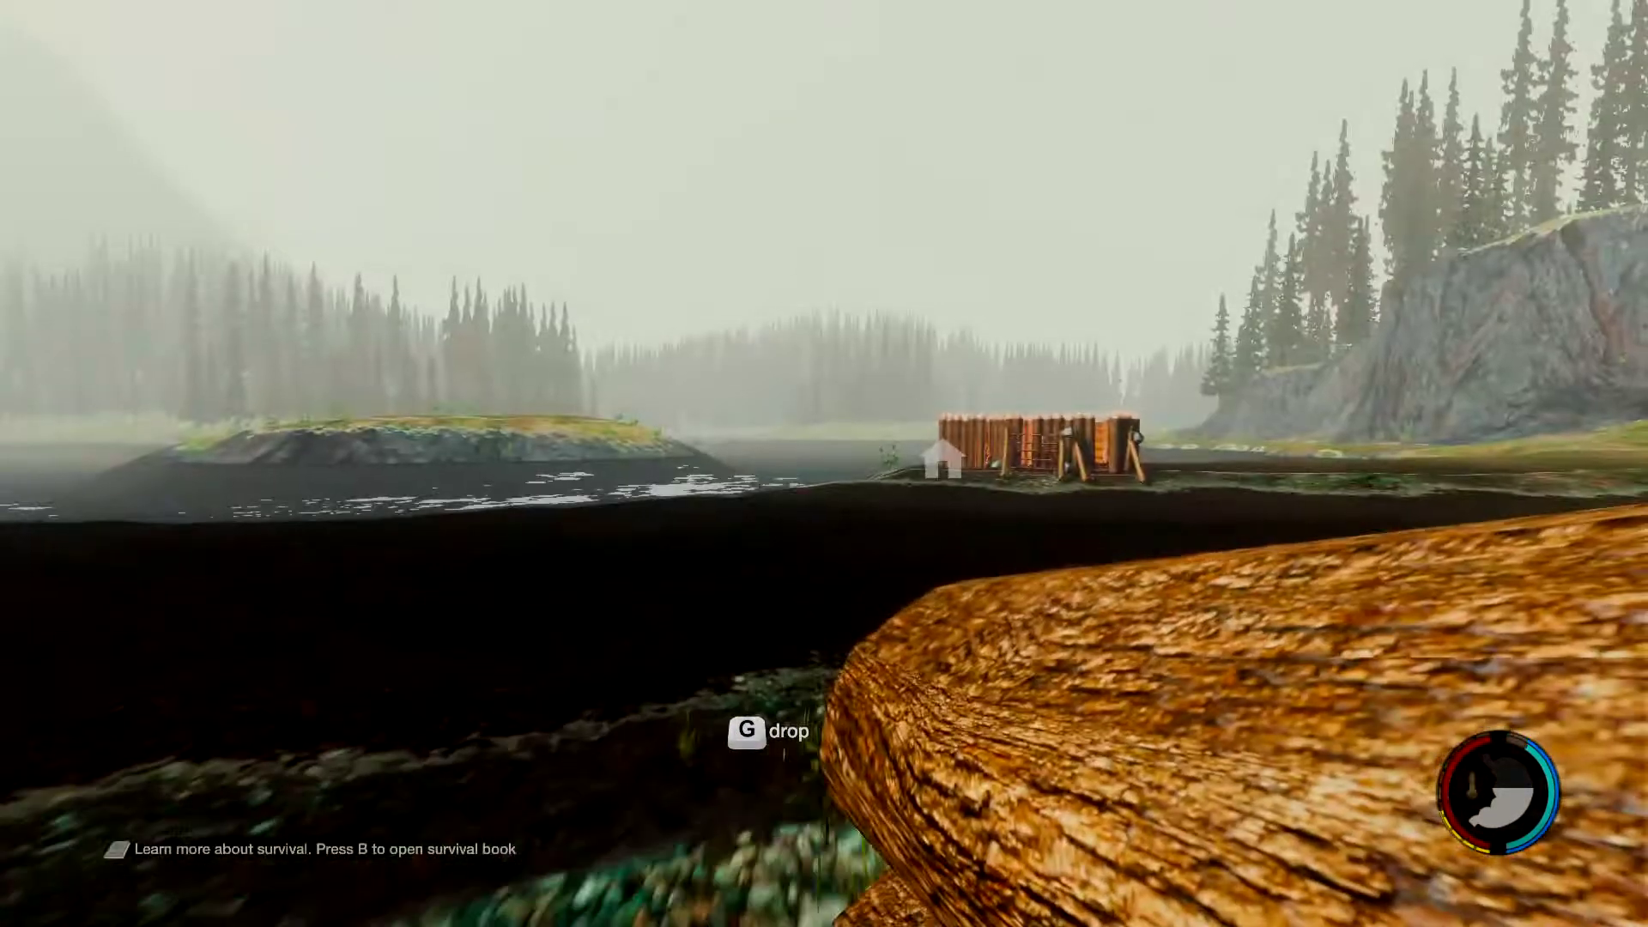
key("w")
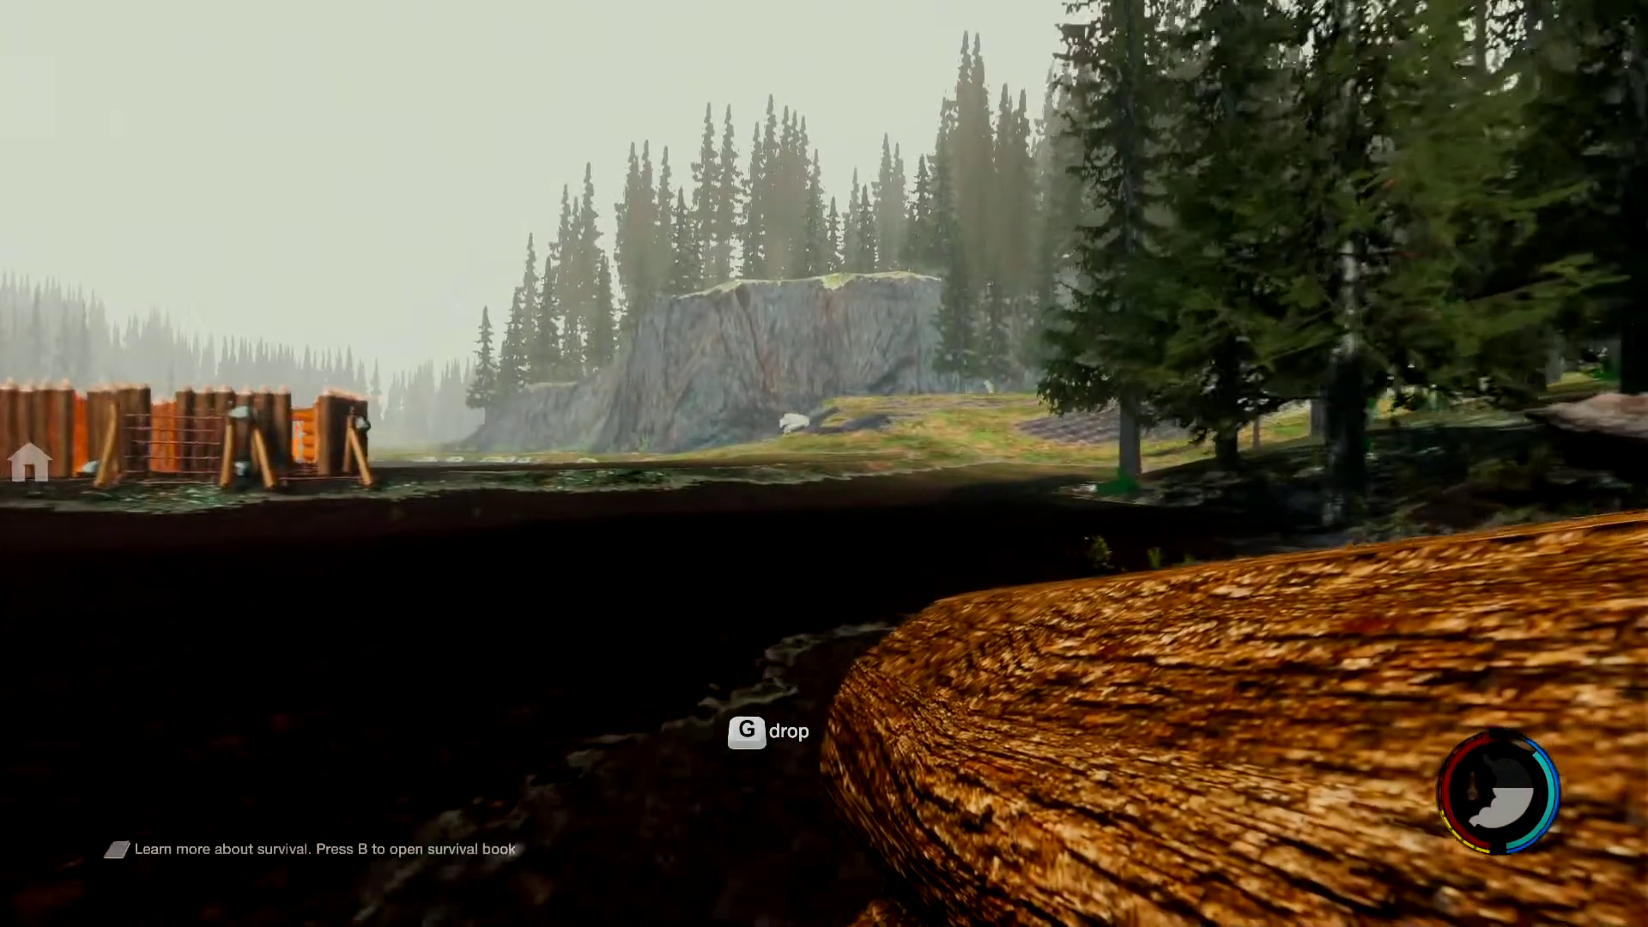
key("w")
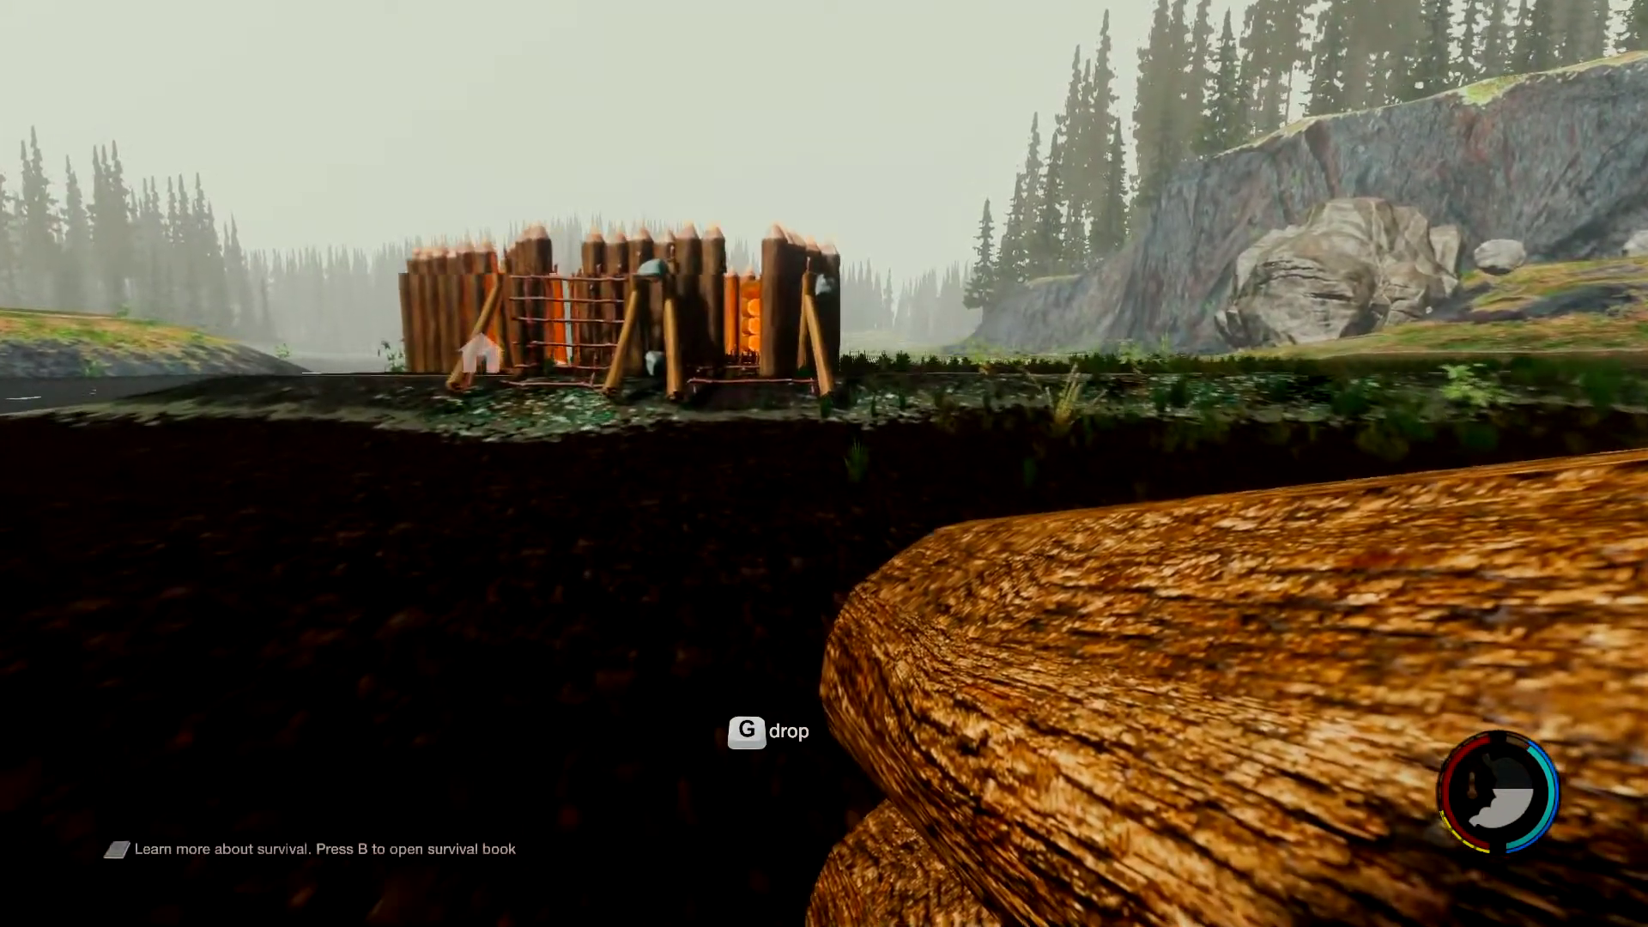
key("w")
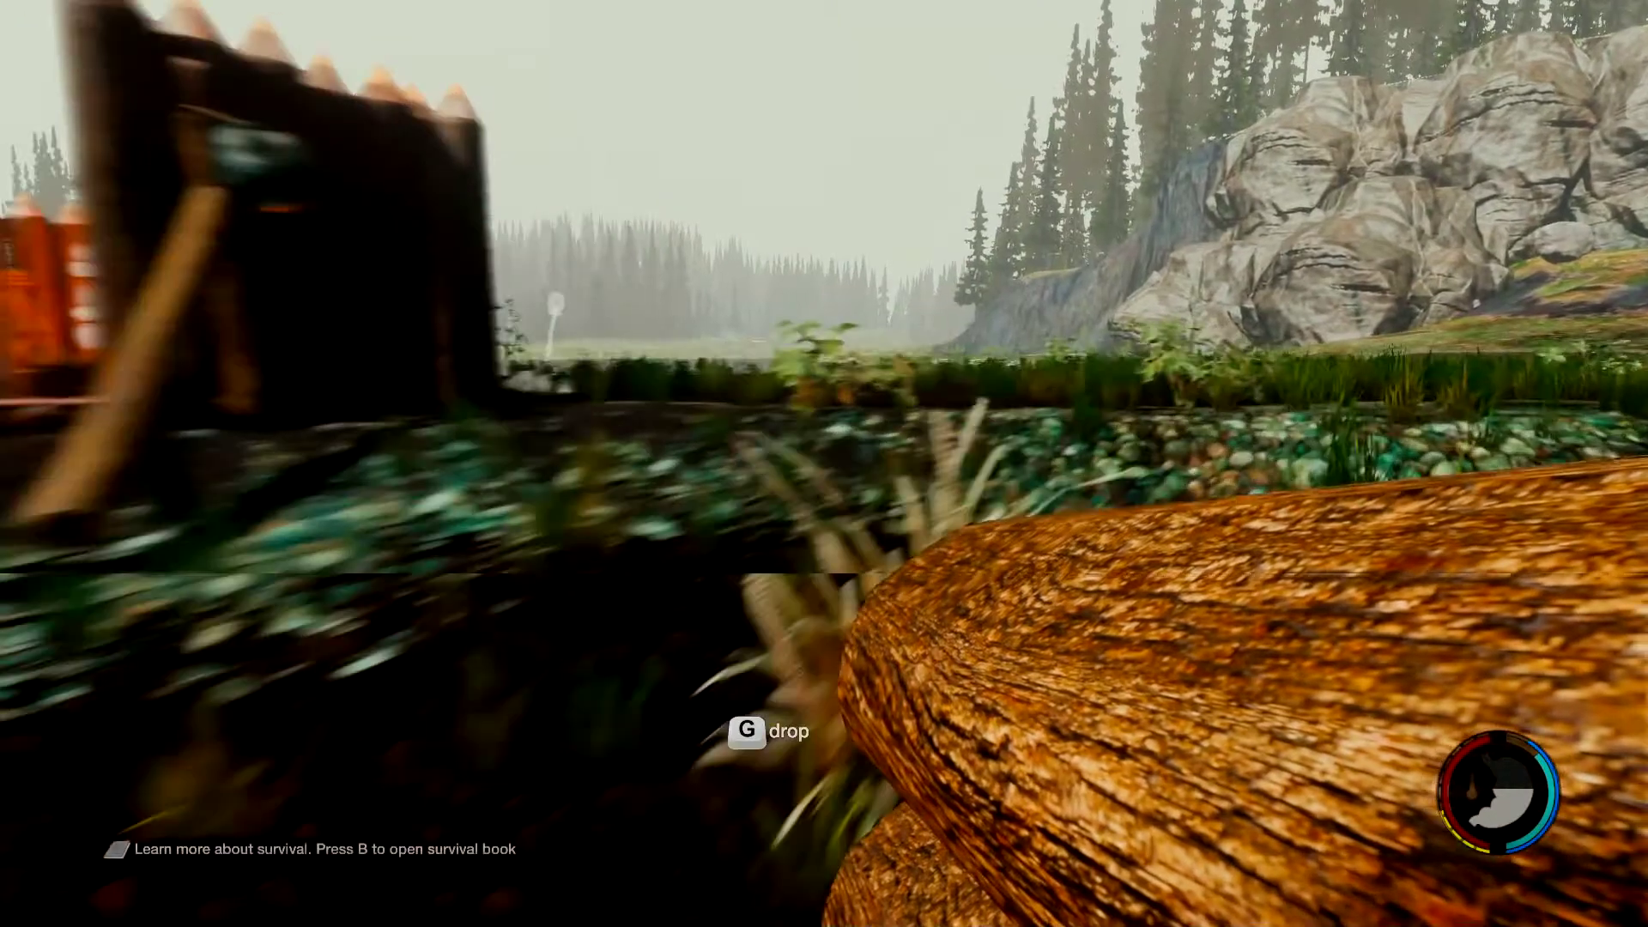
key("w")
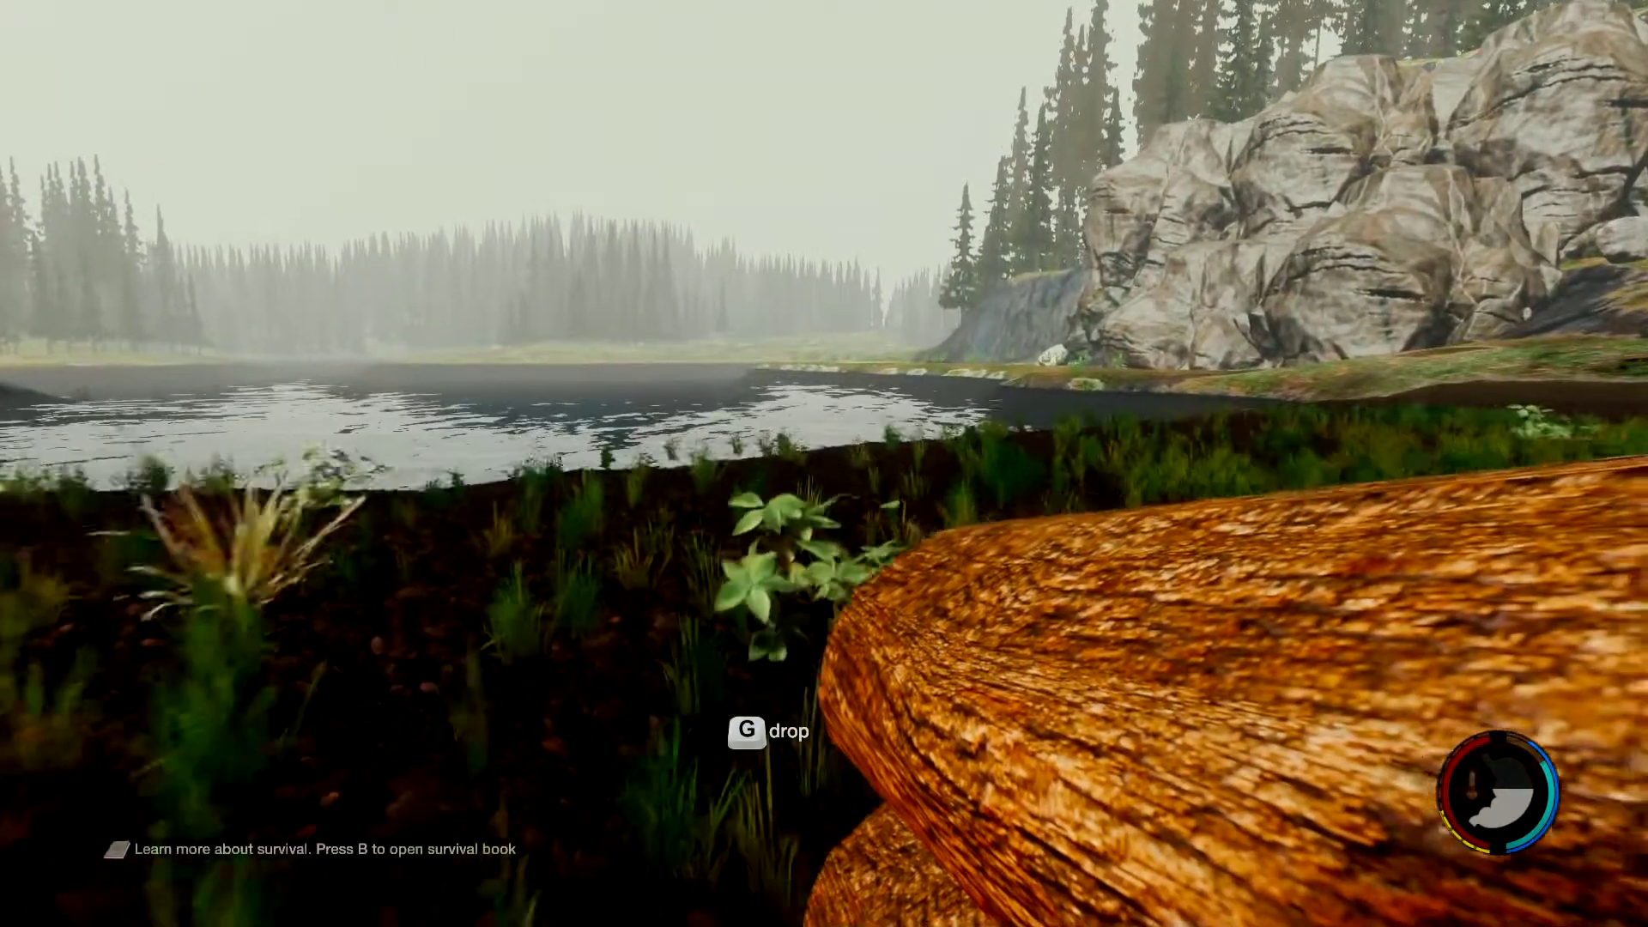
key("b")
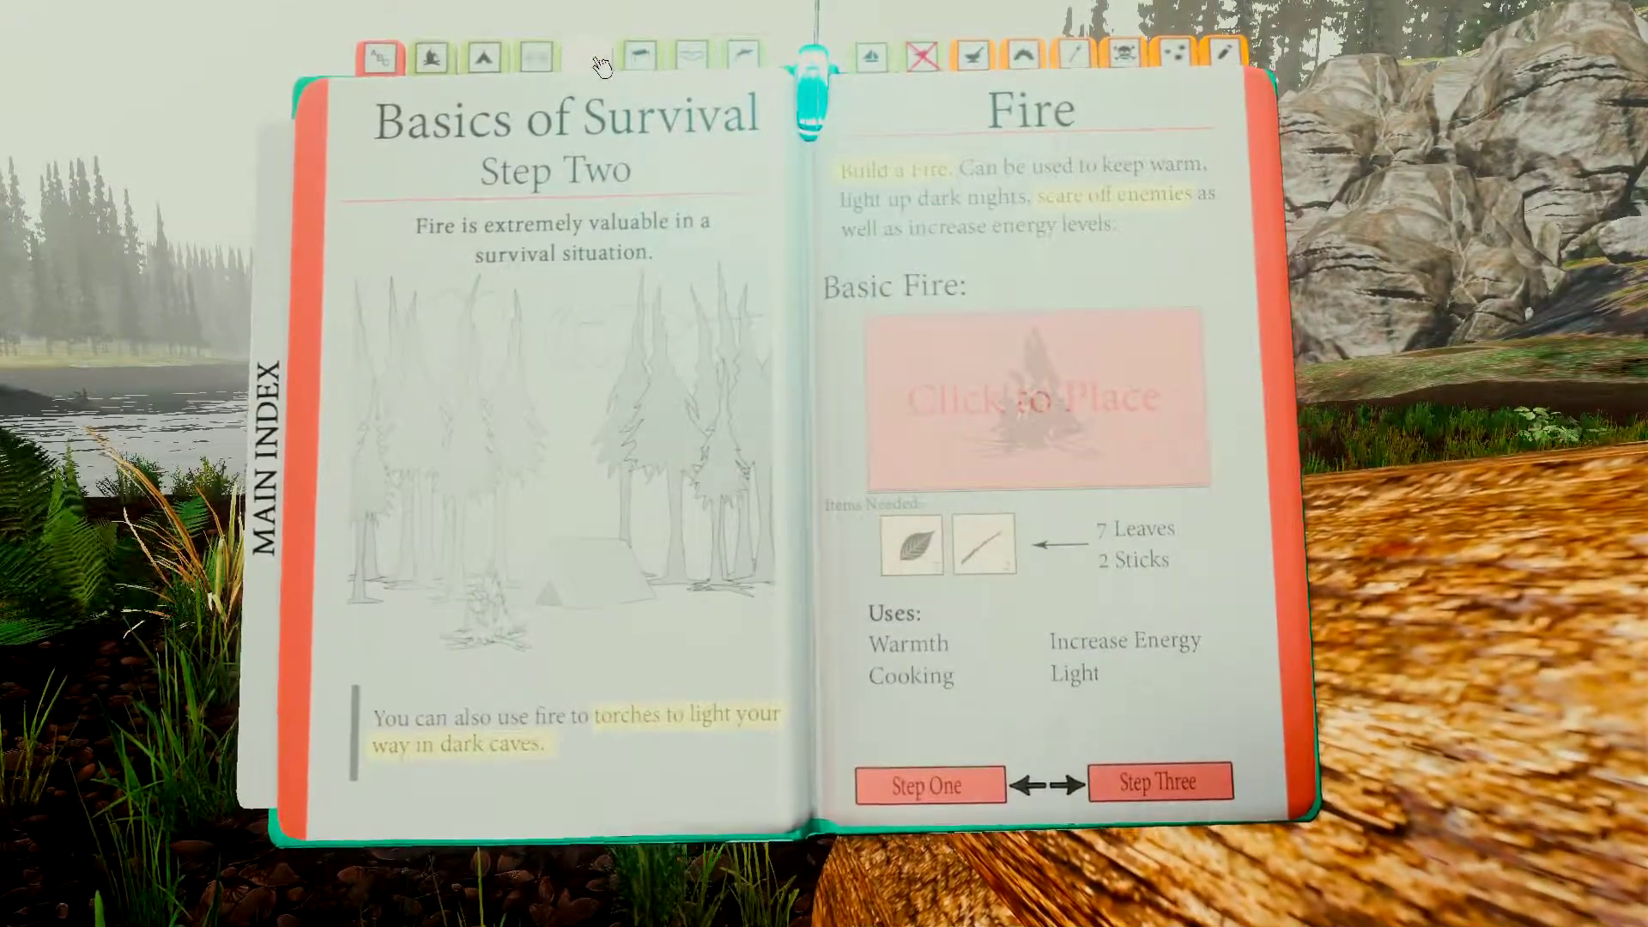
left_click(601, 66)
left_click(546, 66)
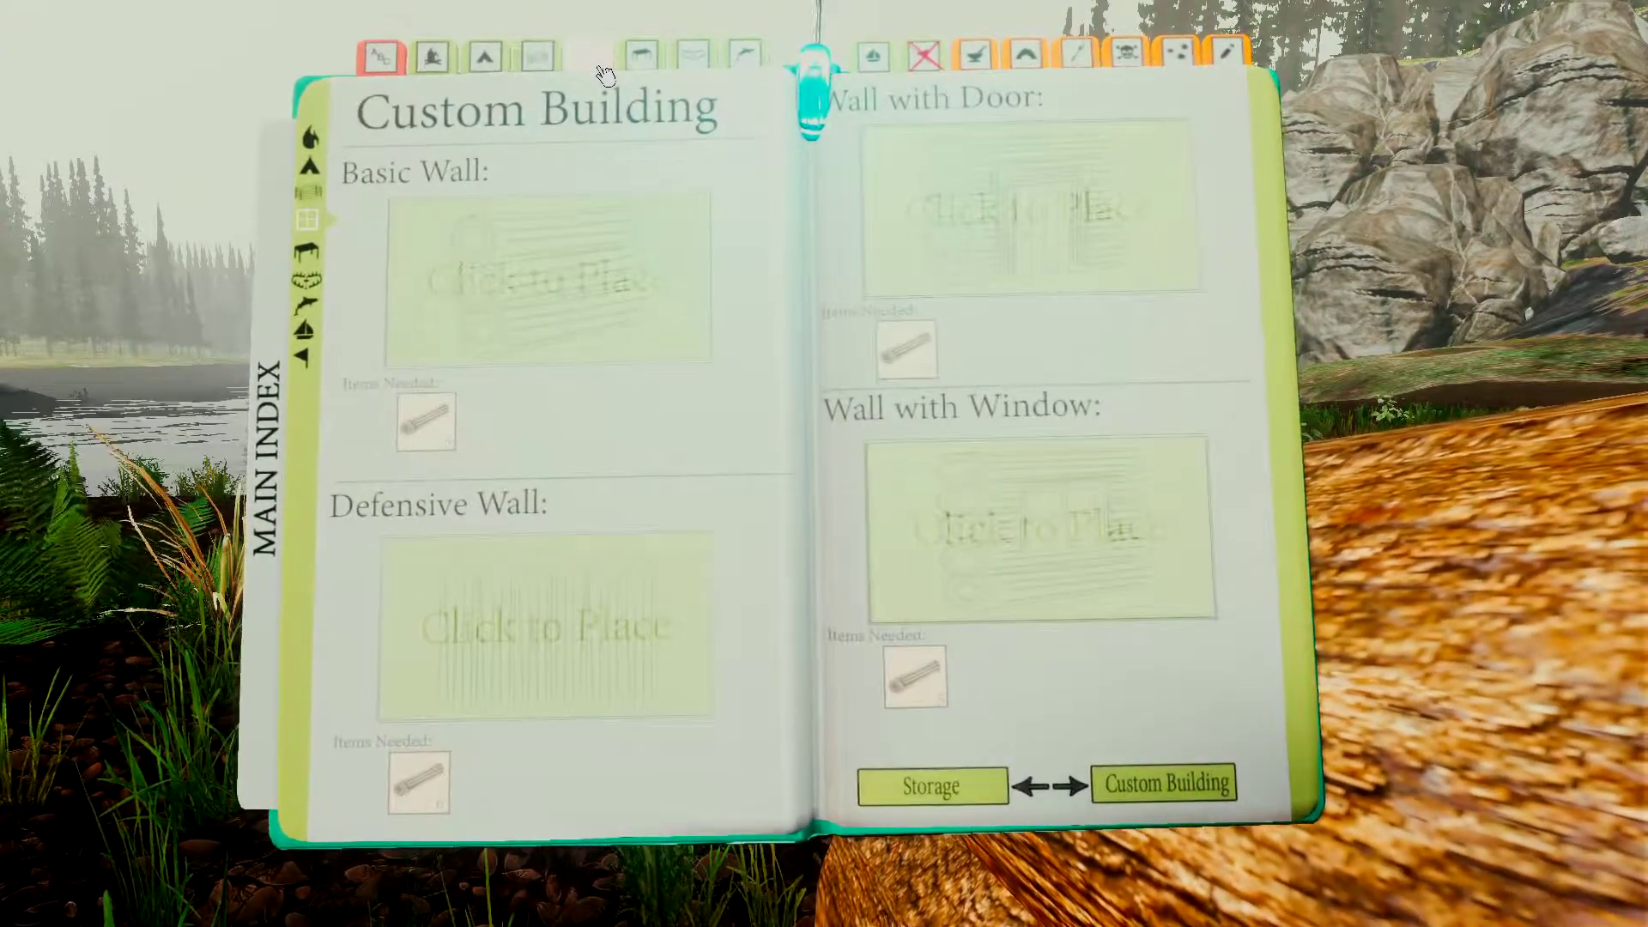
left_click(648, 65)
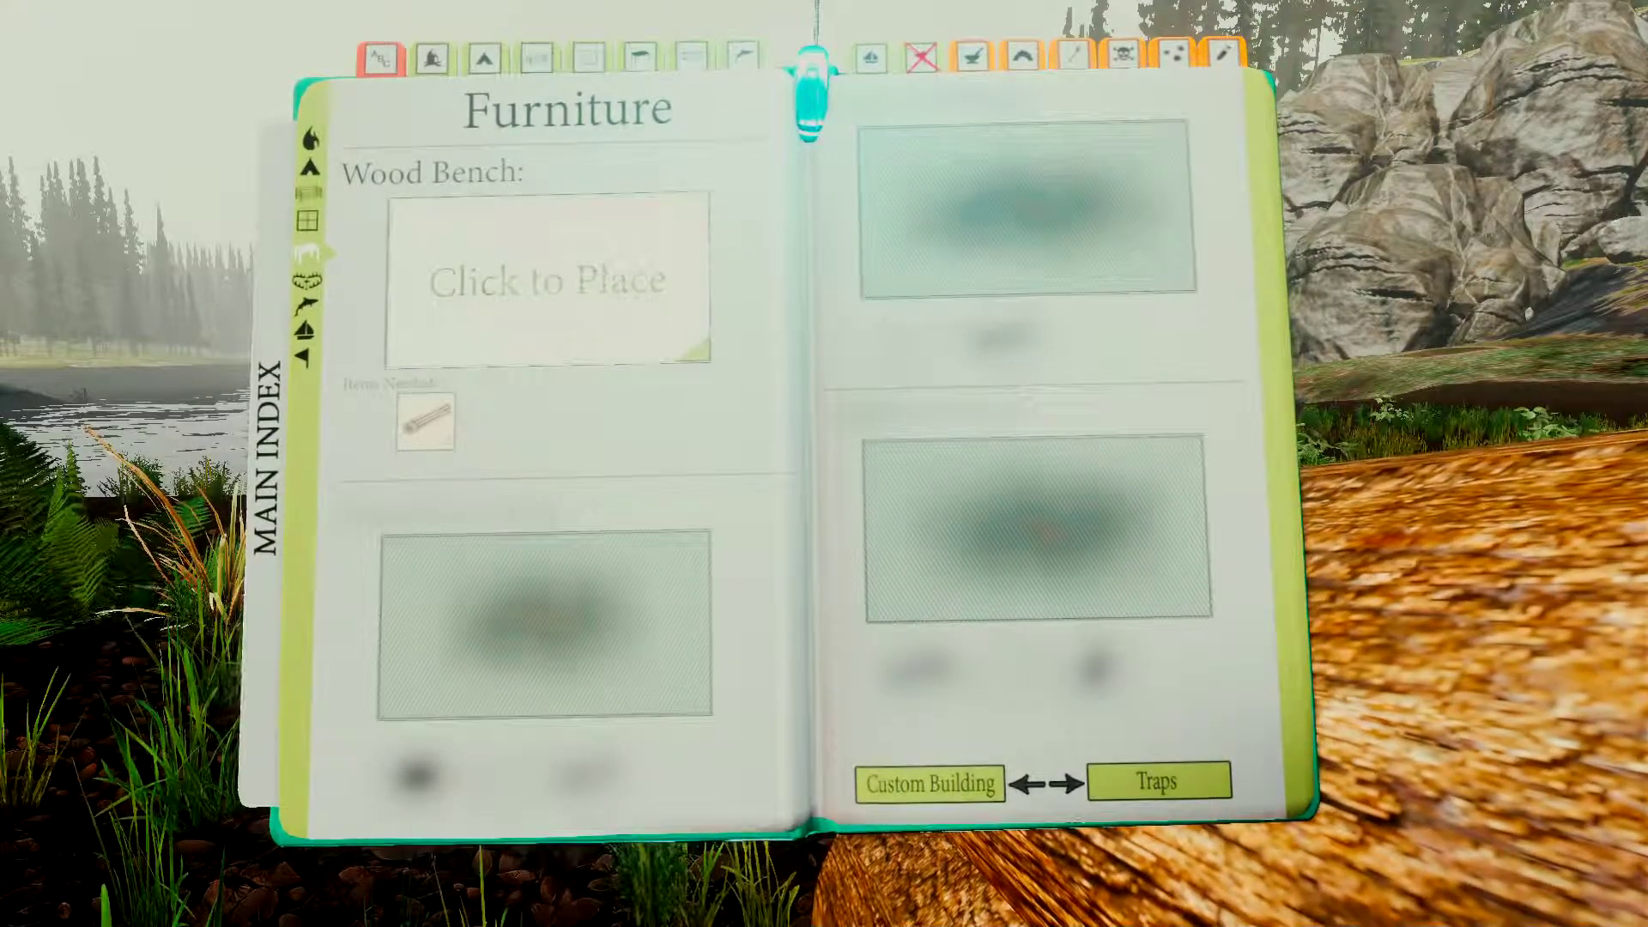
left_click(547, 281)
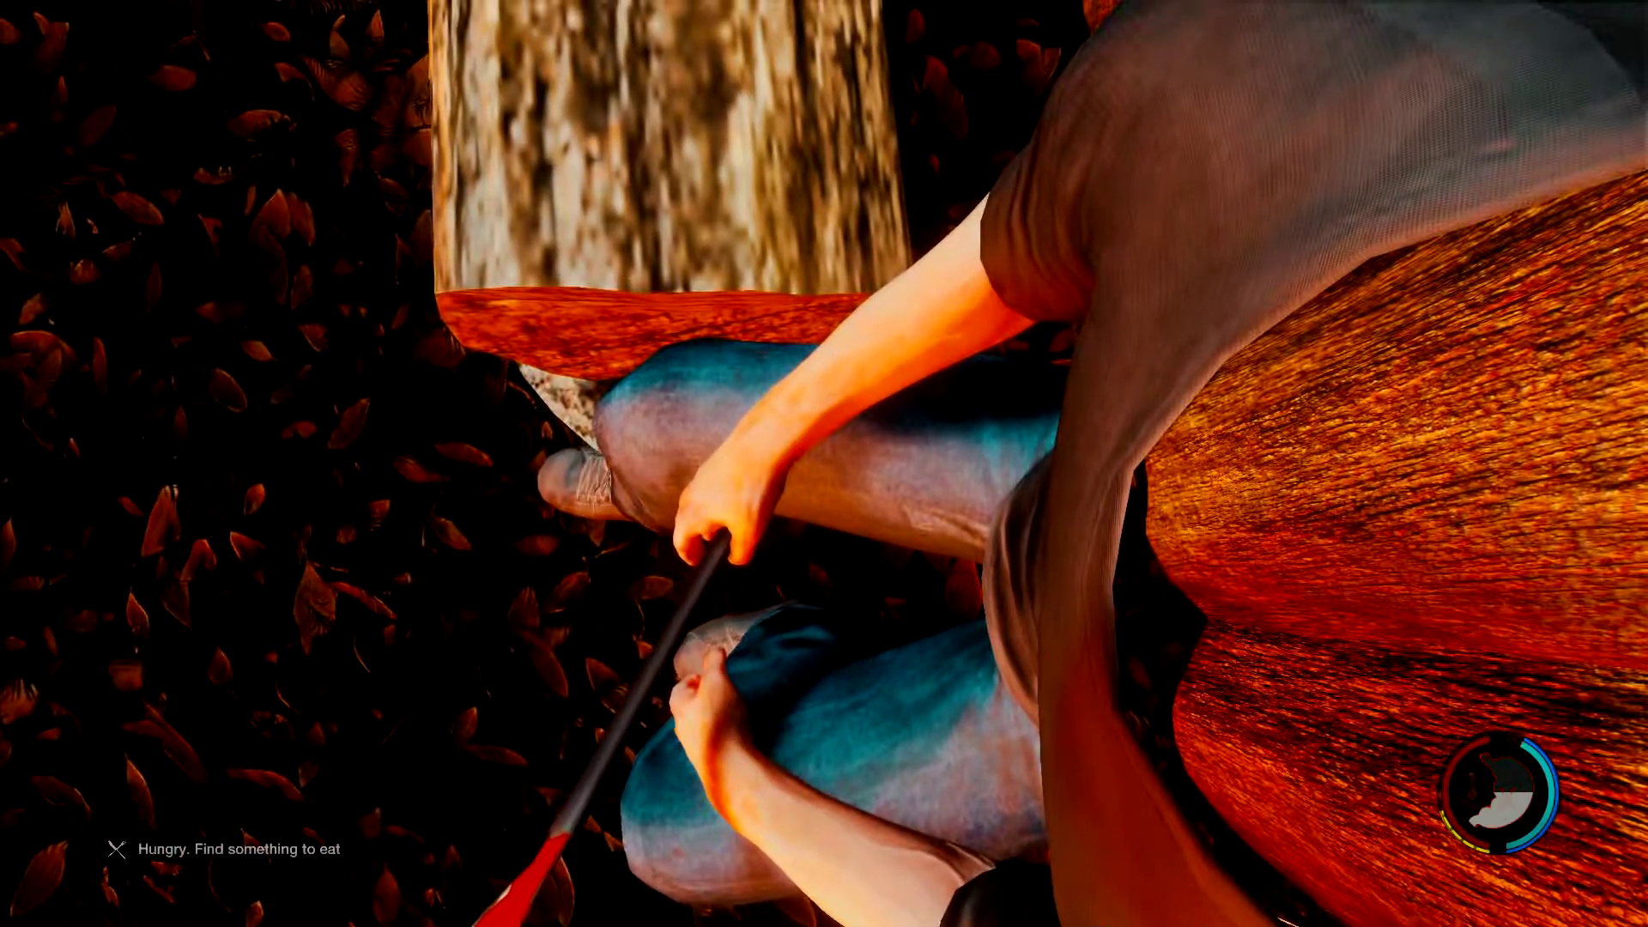
key("e")
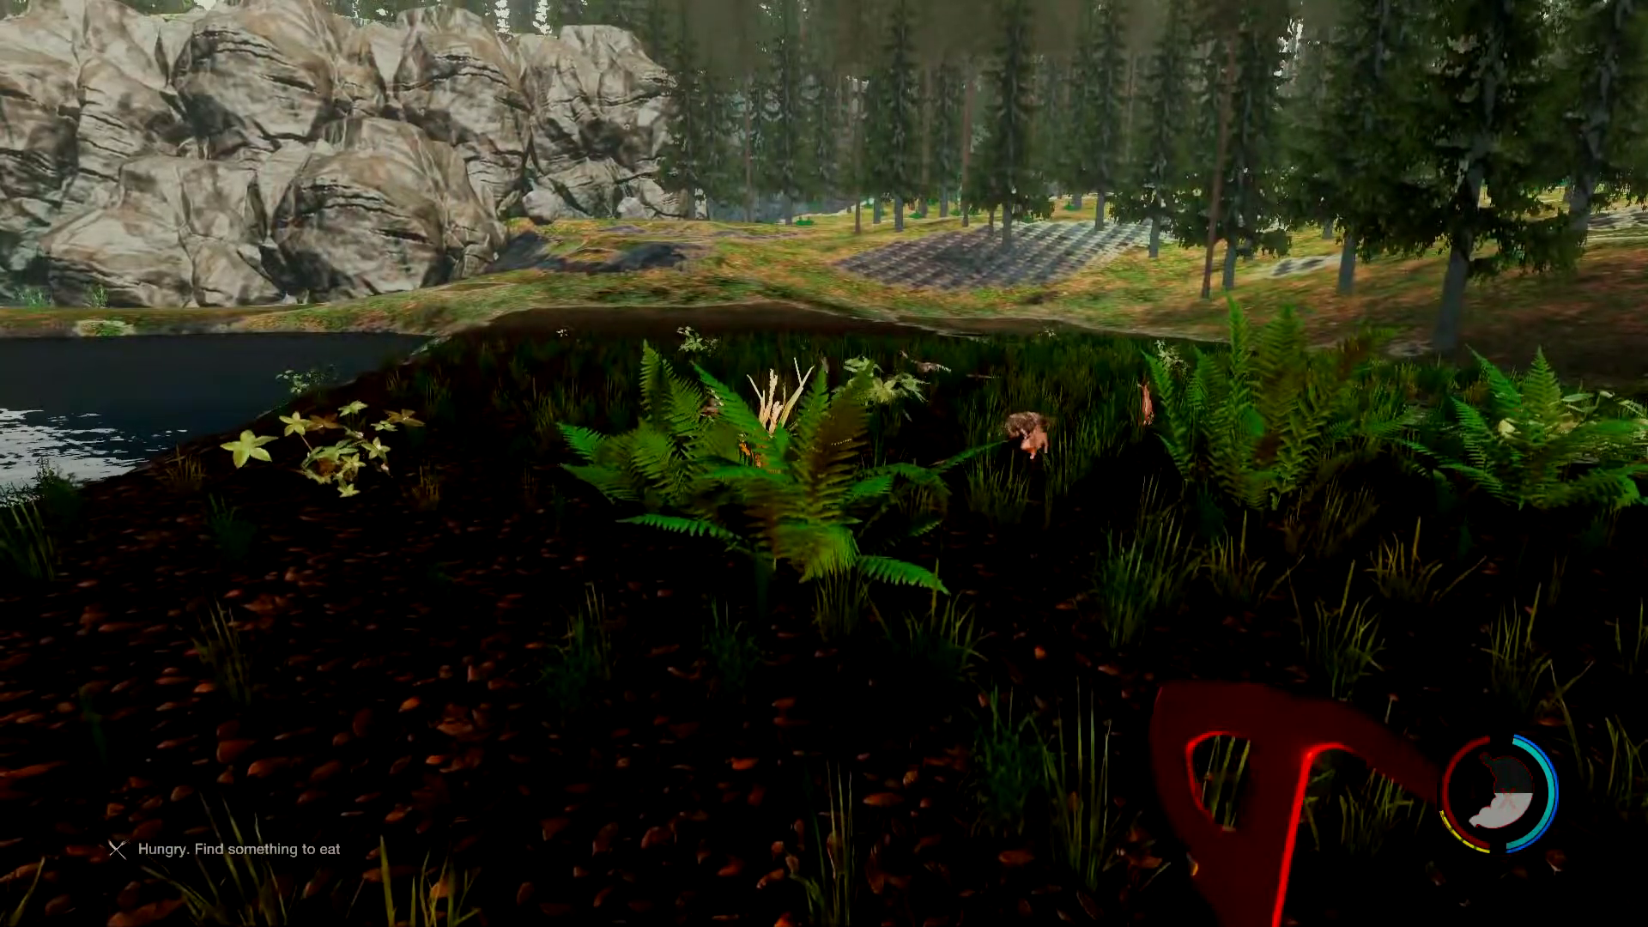
key("w")
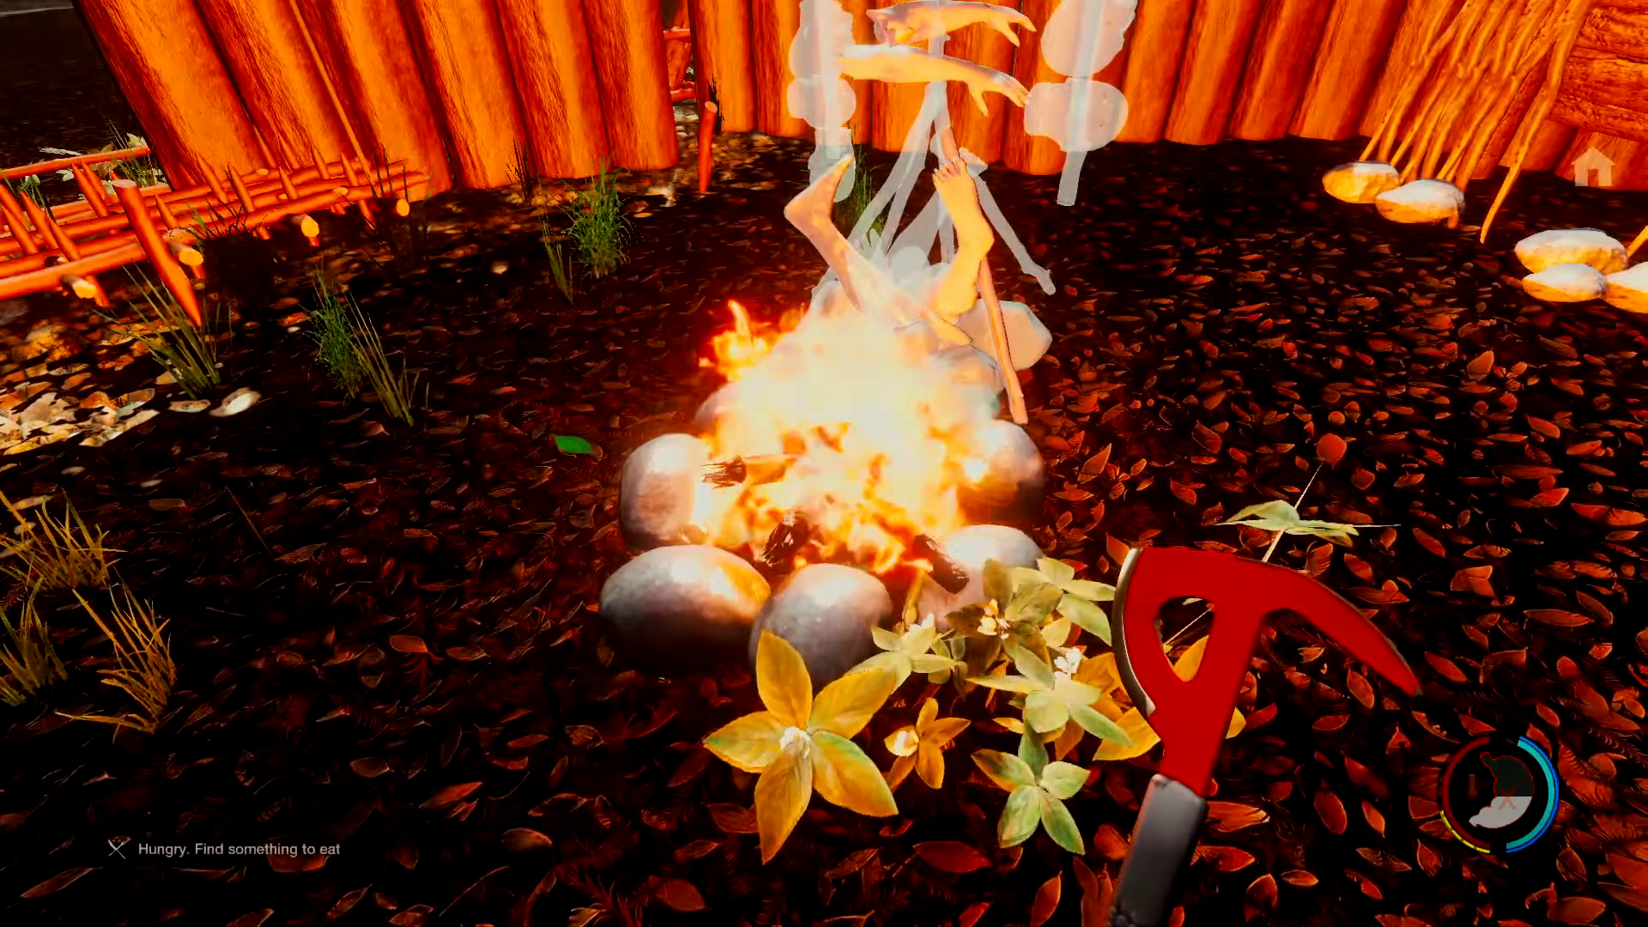
key("i")
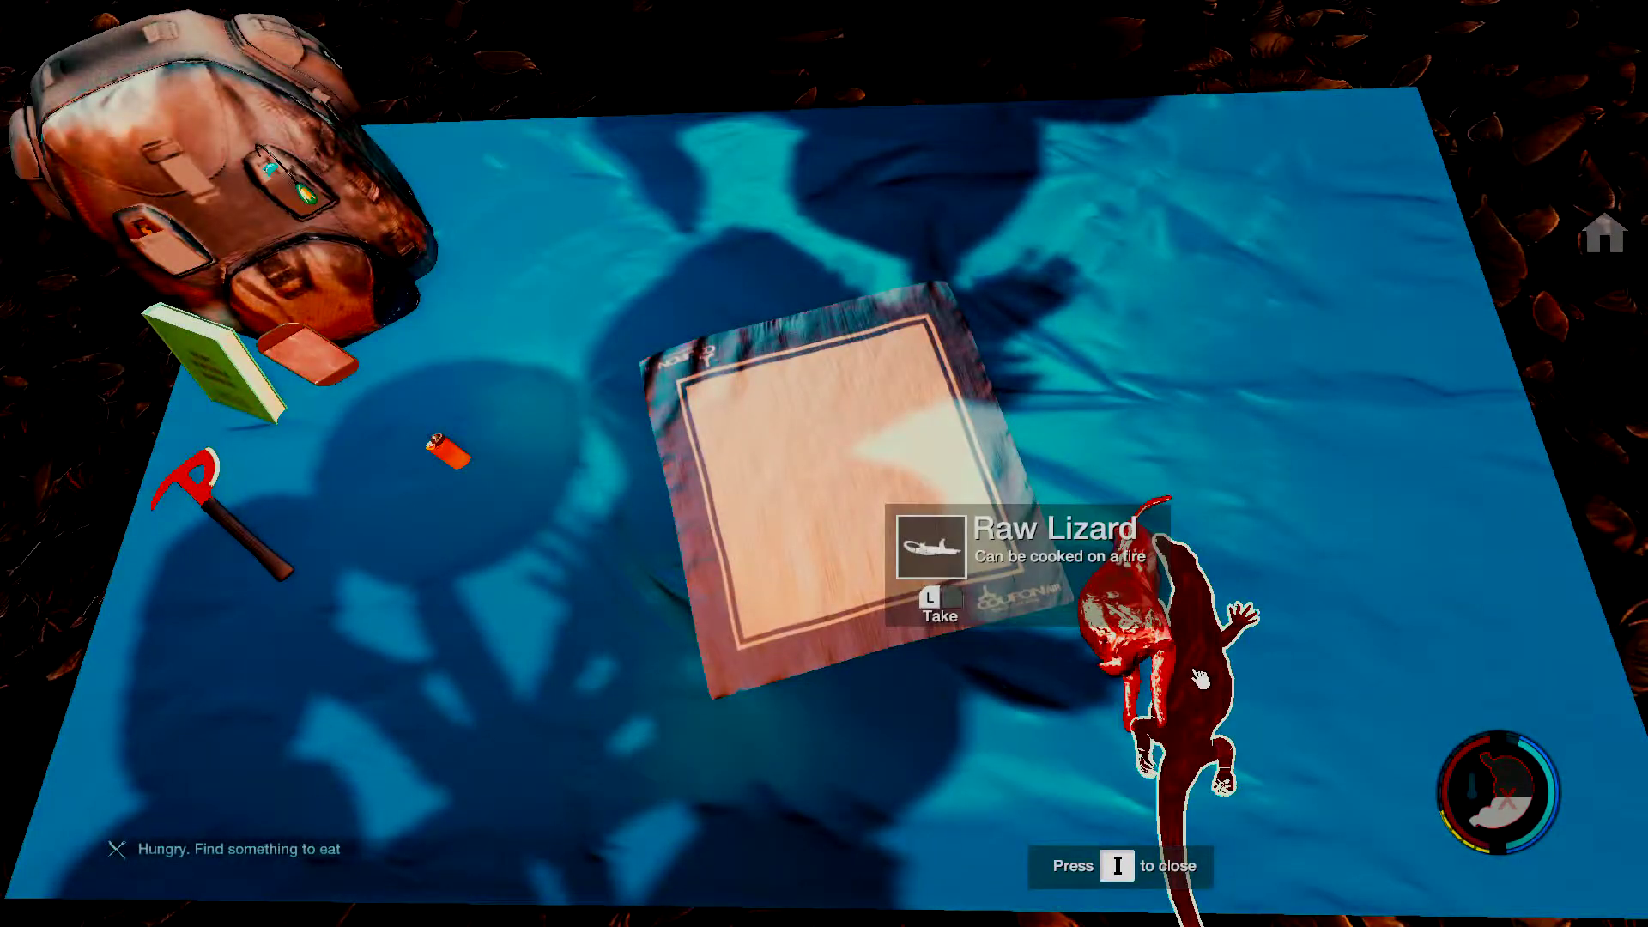
left_click(1158, 593)
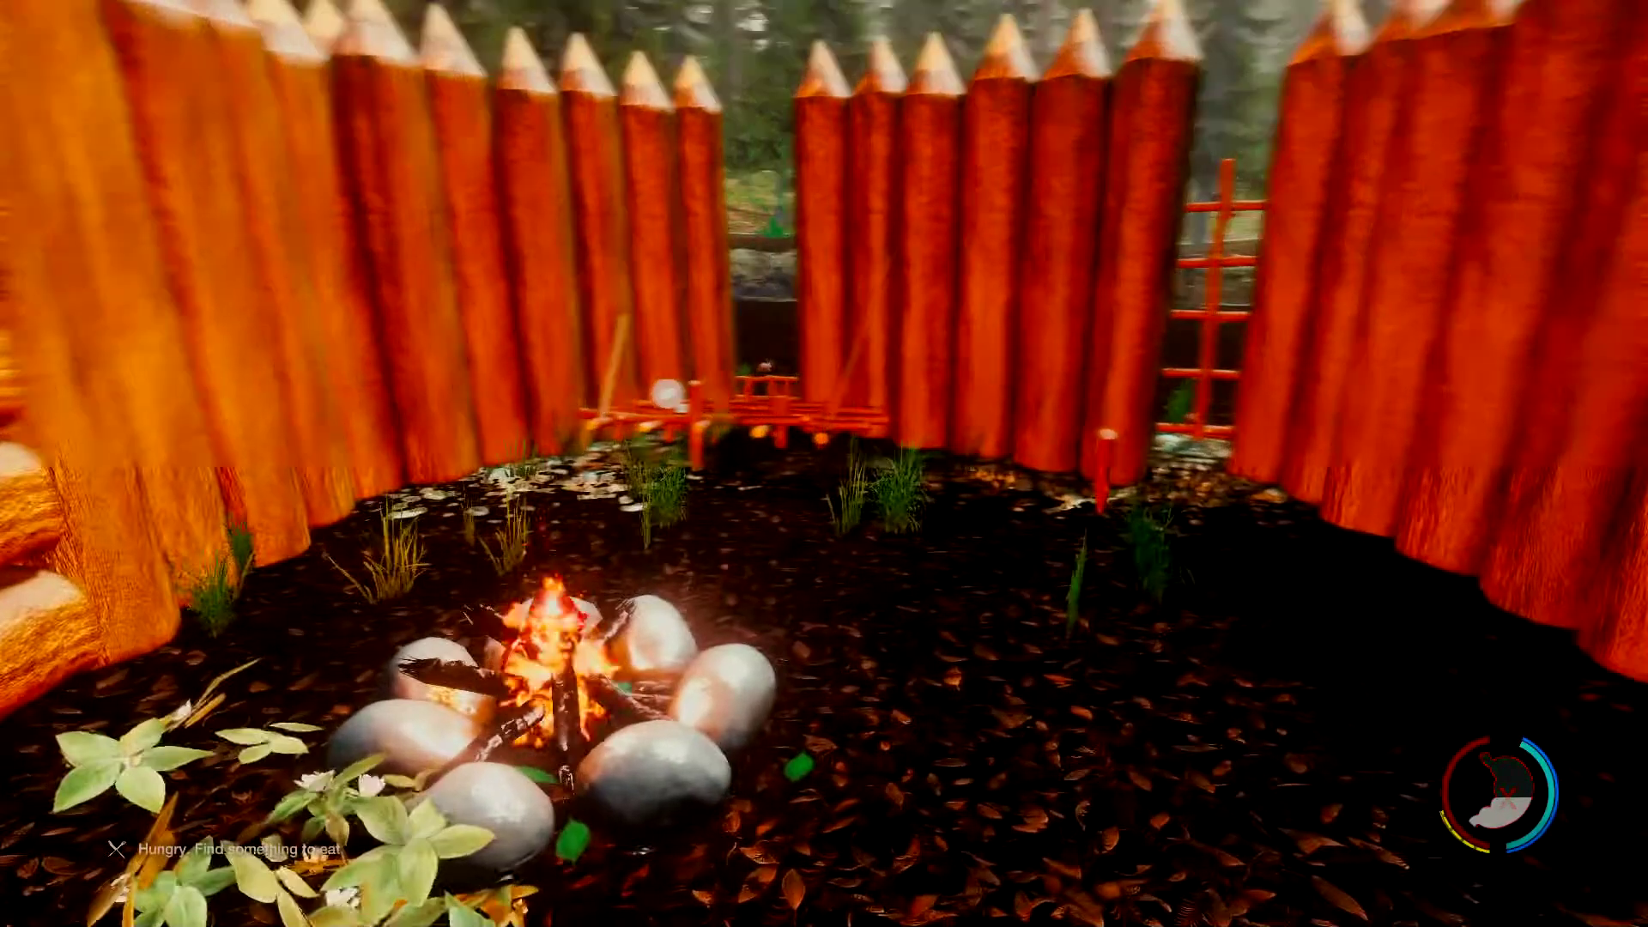
key("i")
key("i")
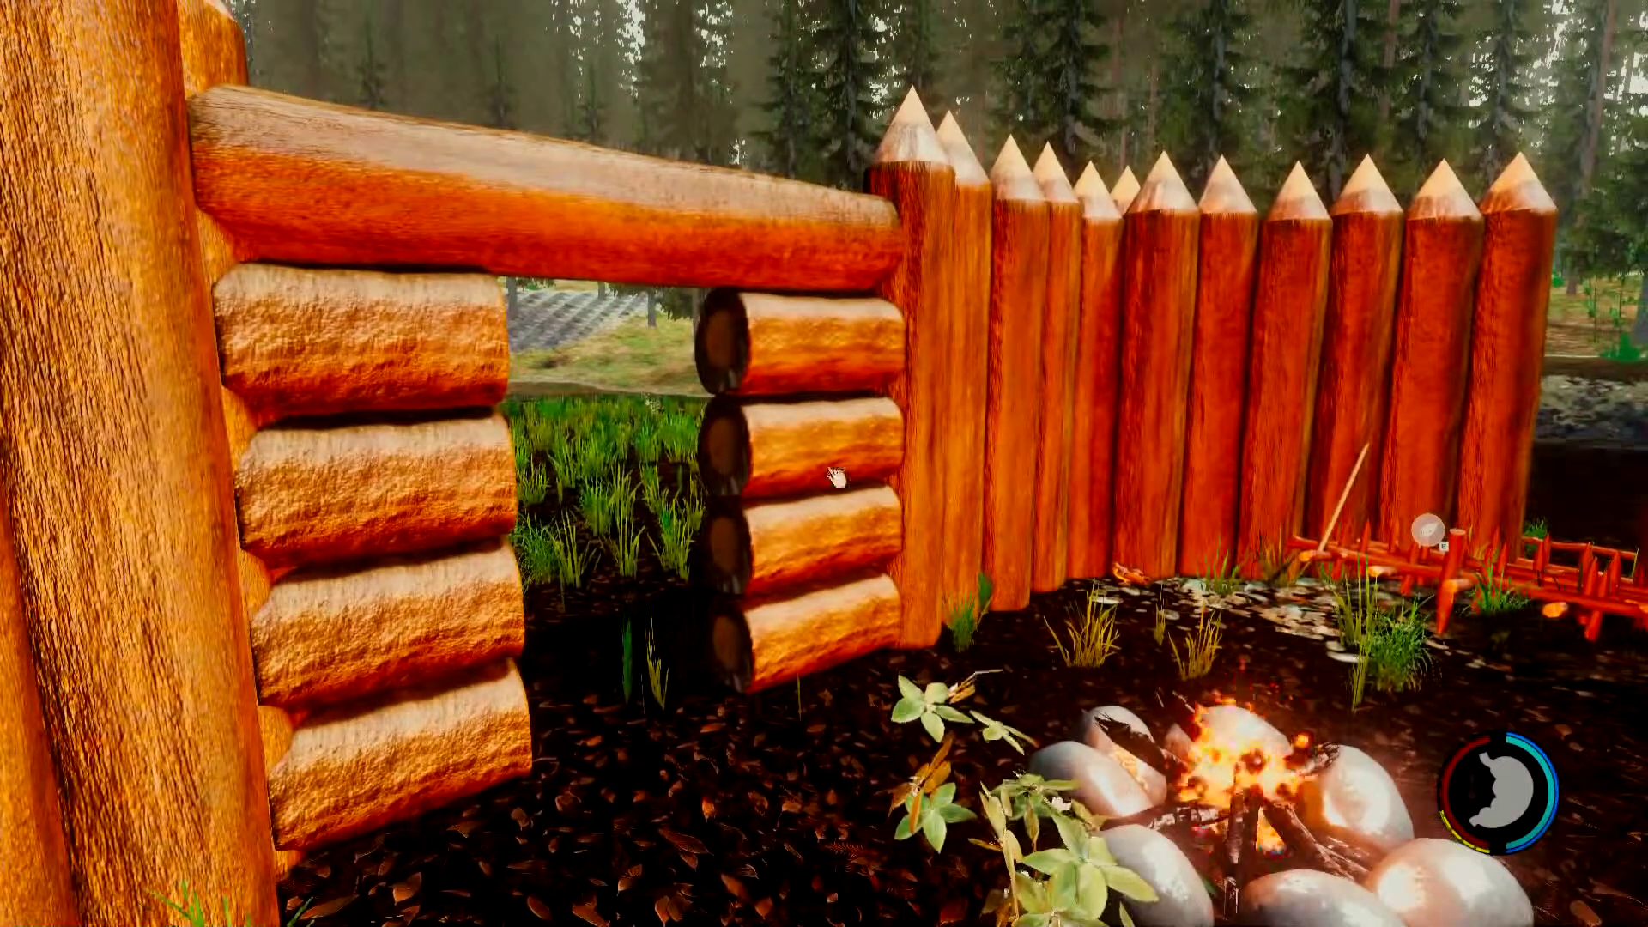
key("i")
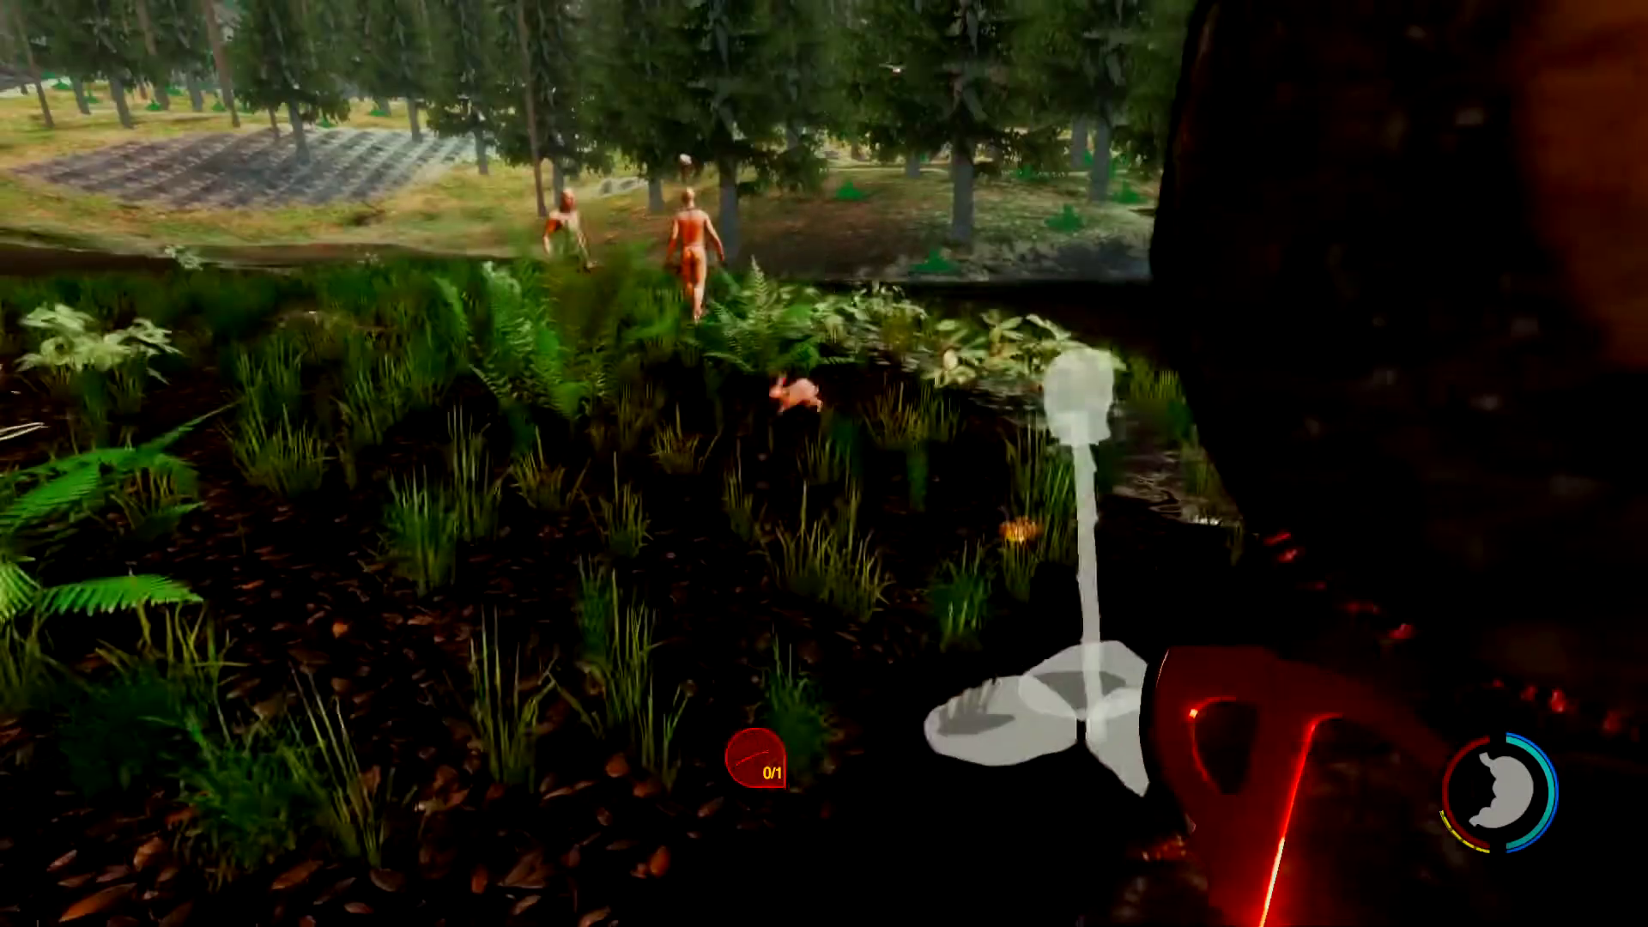
key("w")
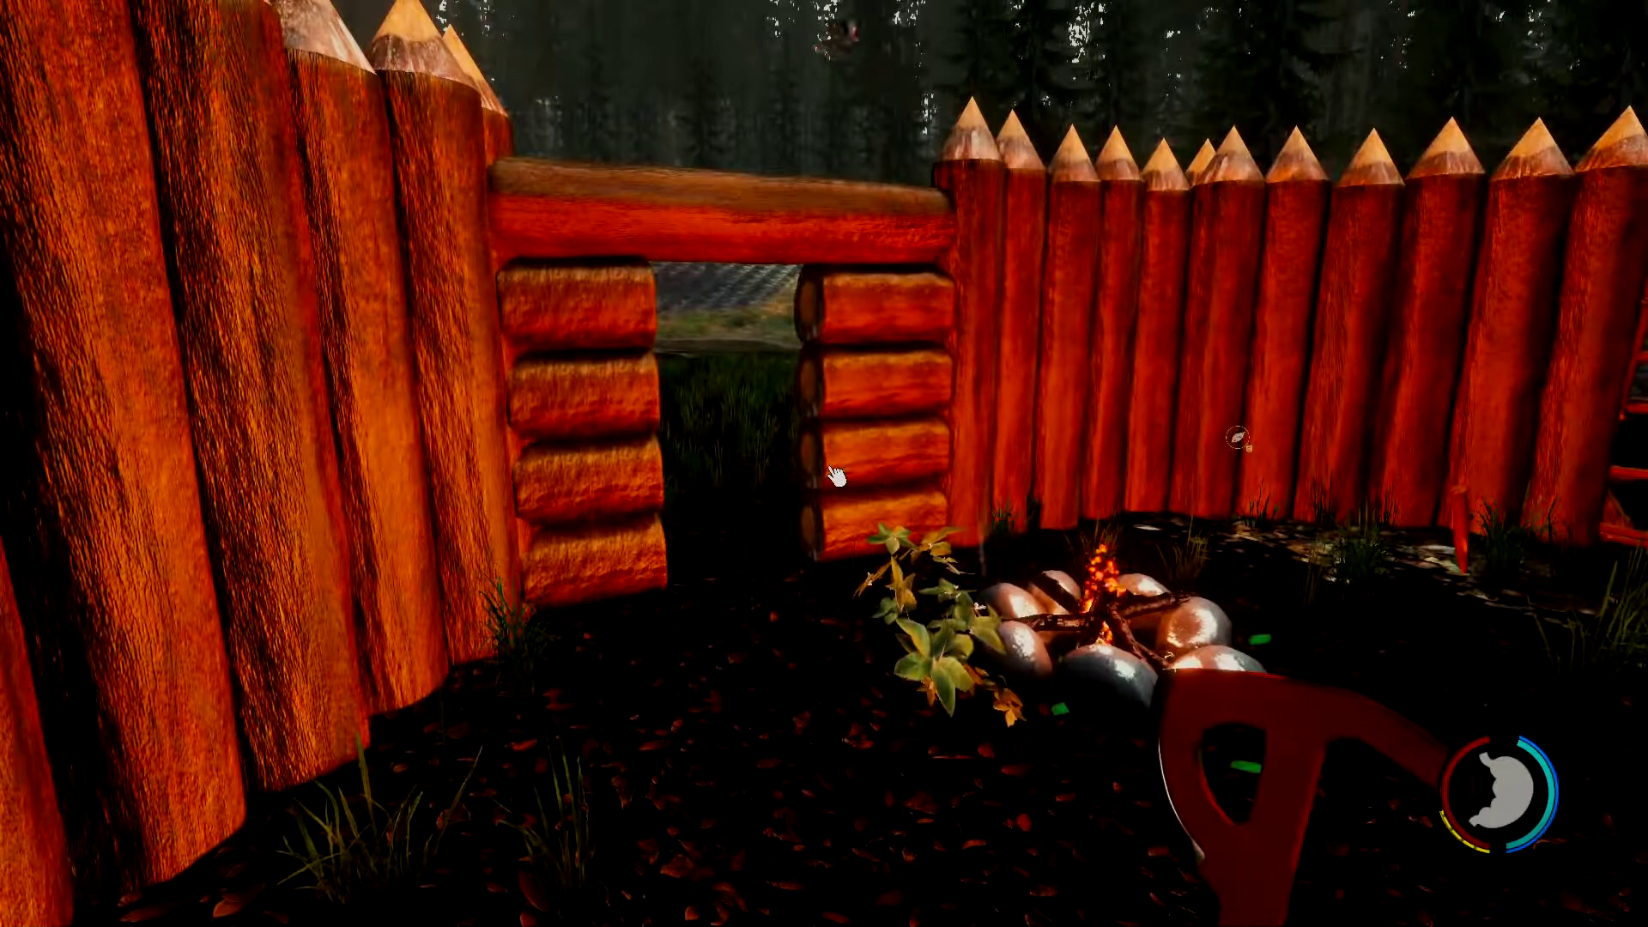
key("i")
left_click(1151, 606)
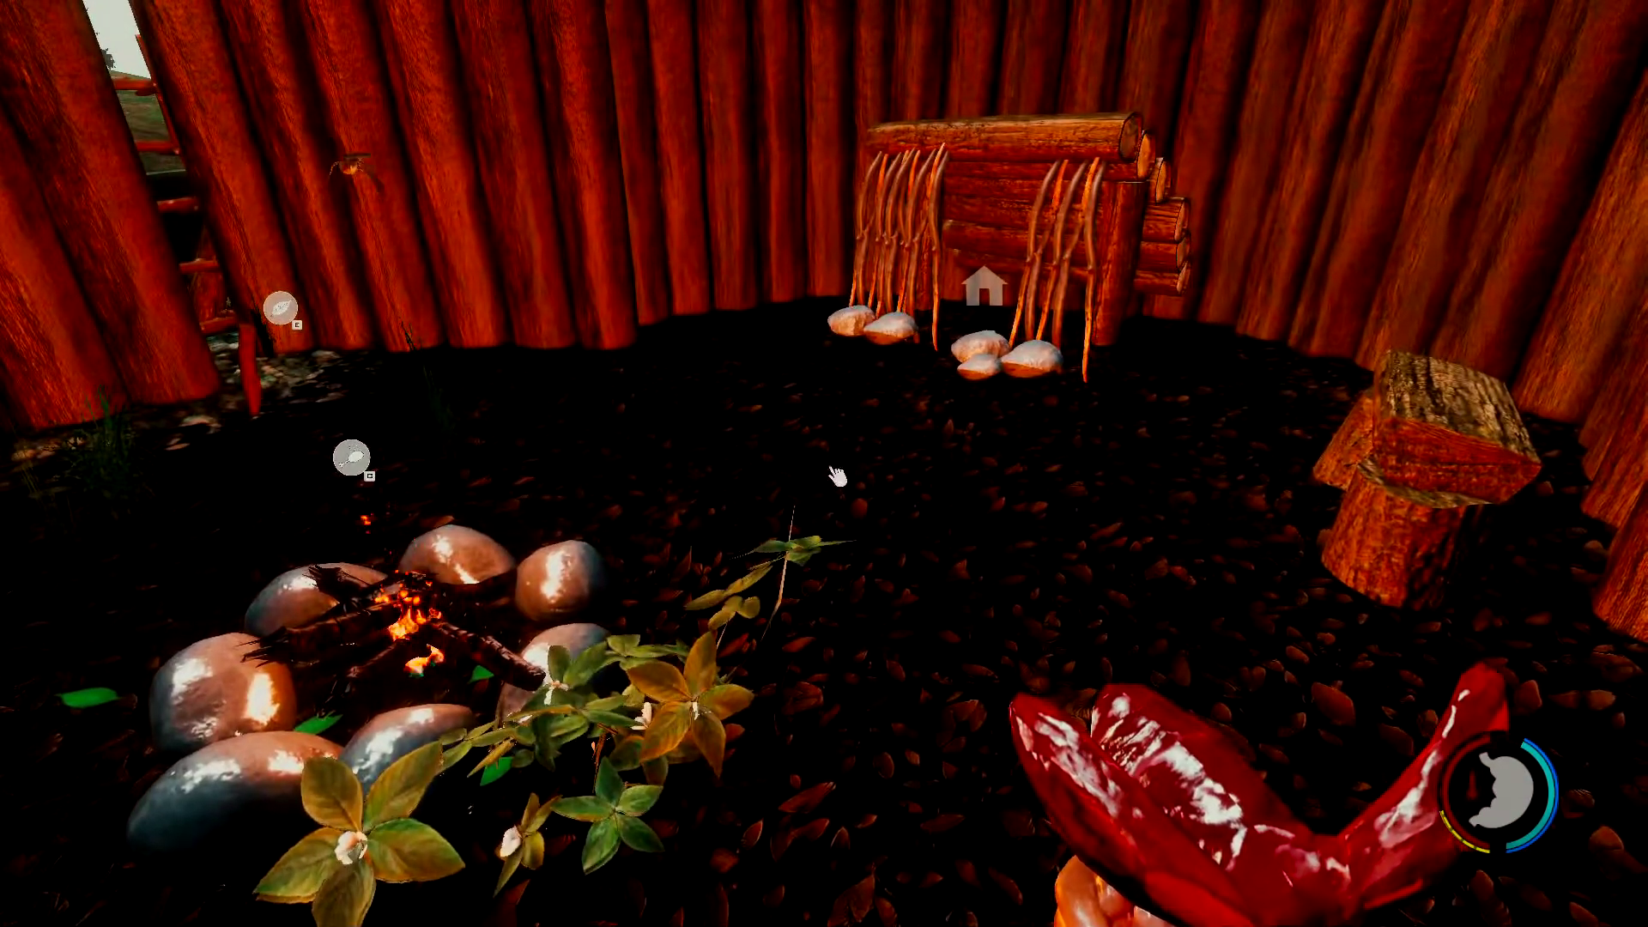
key("i")
left_click(212, 522)
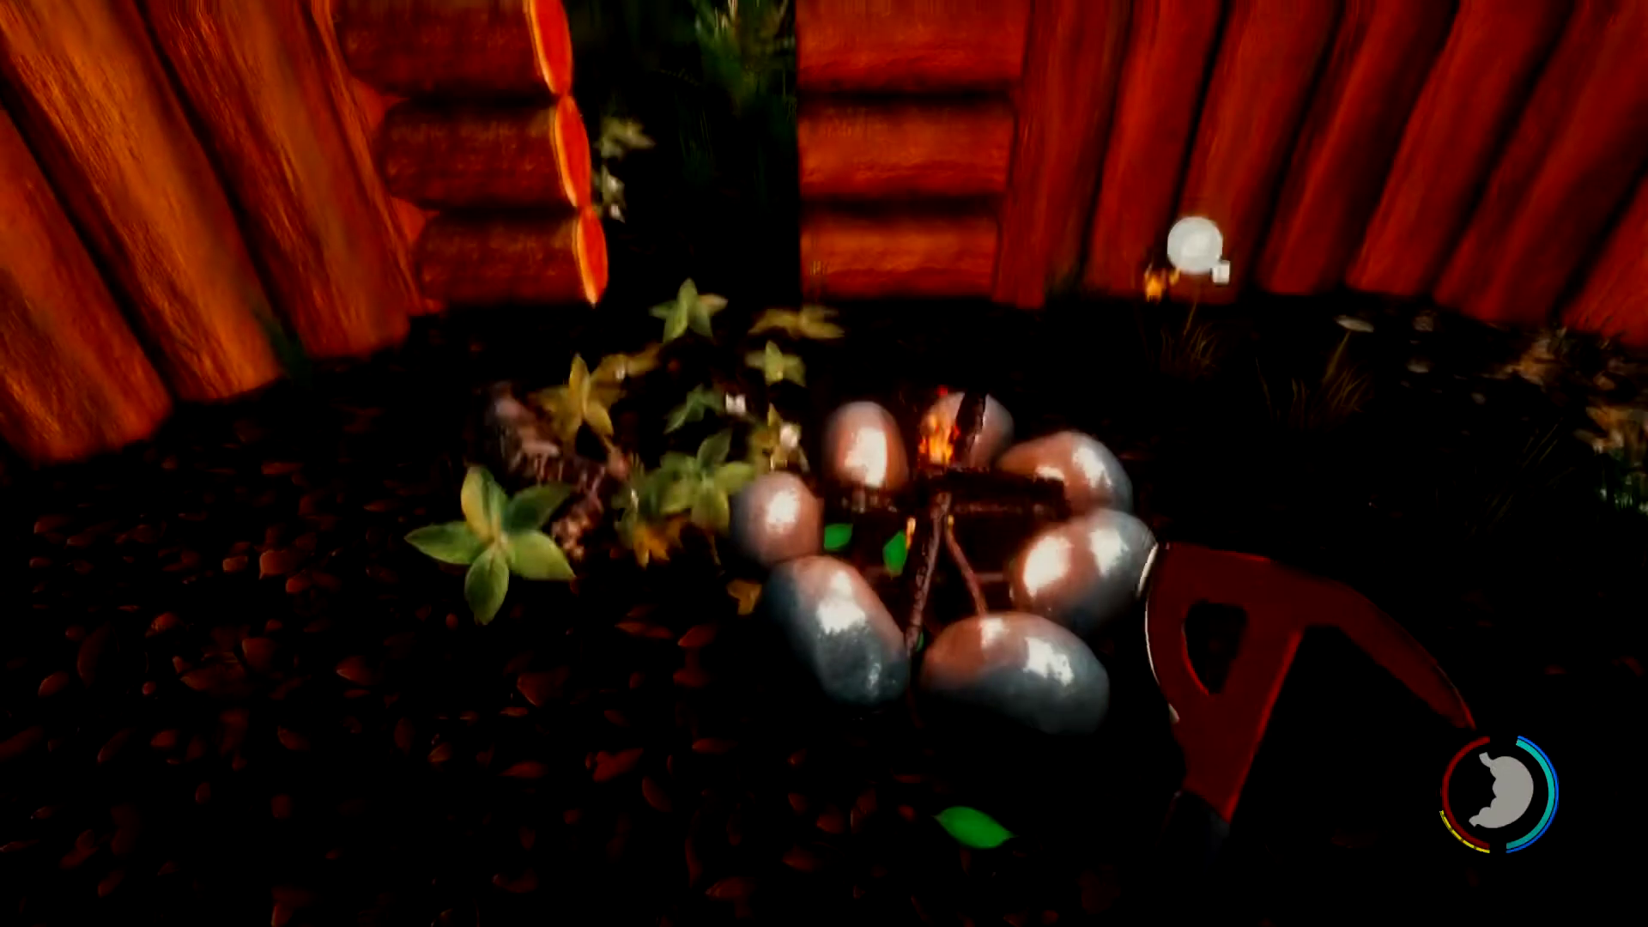
key("e")
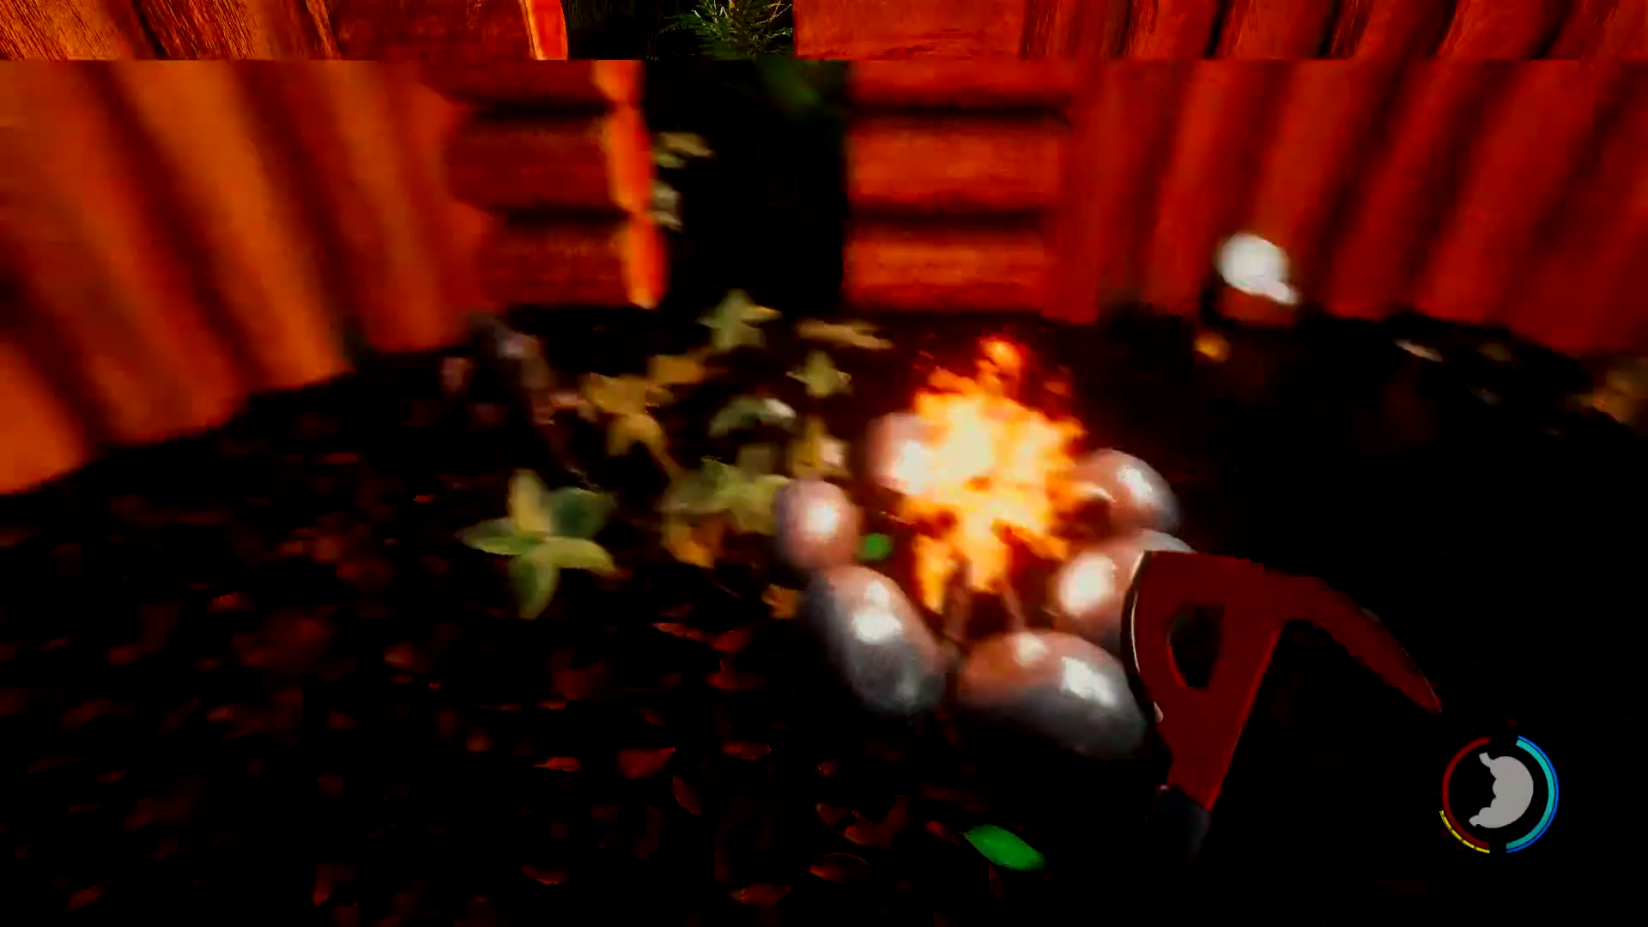
left_click_drag(824, 464, 259, 387)
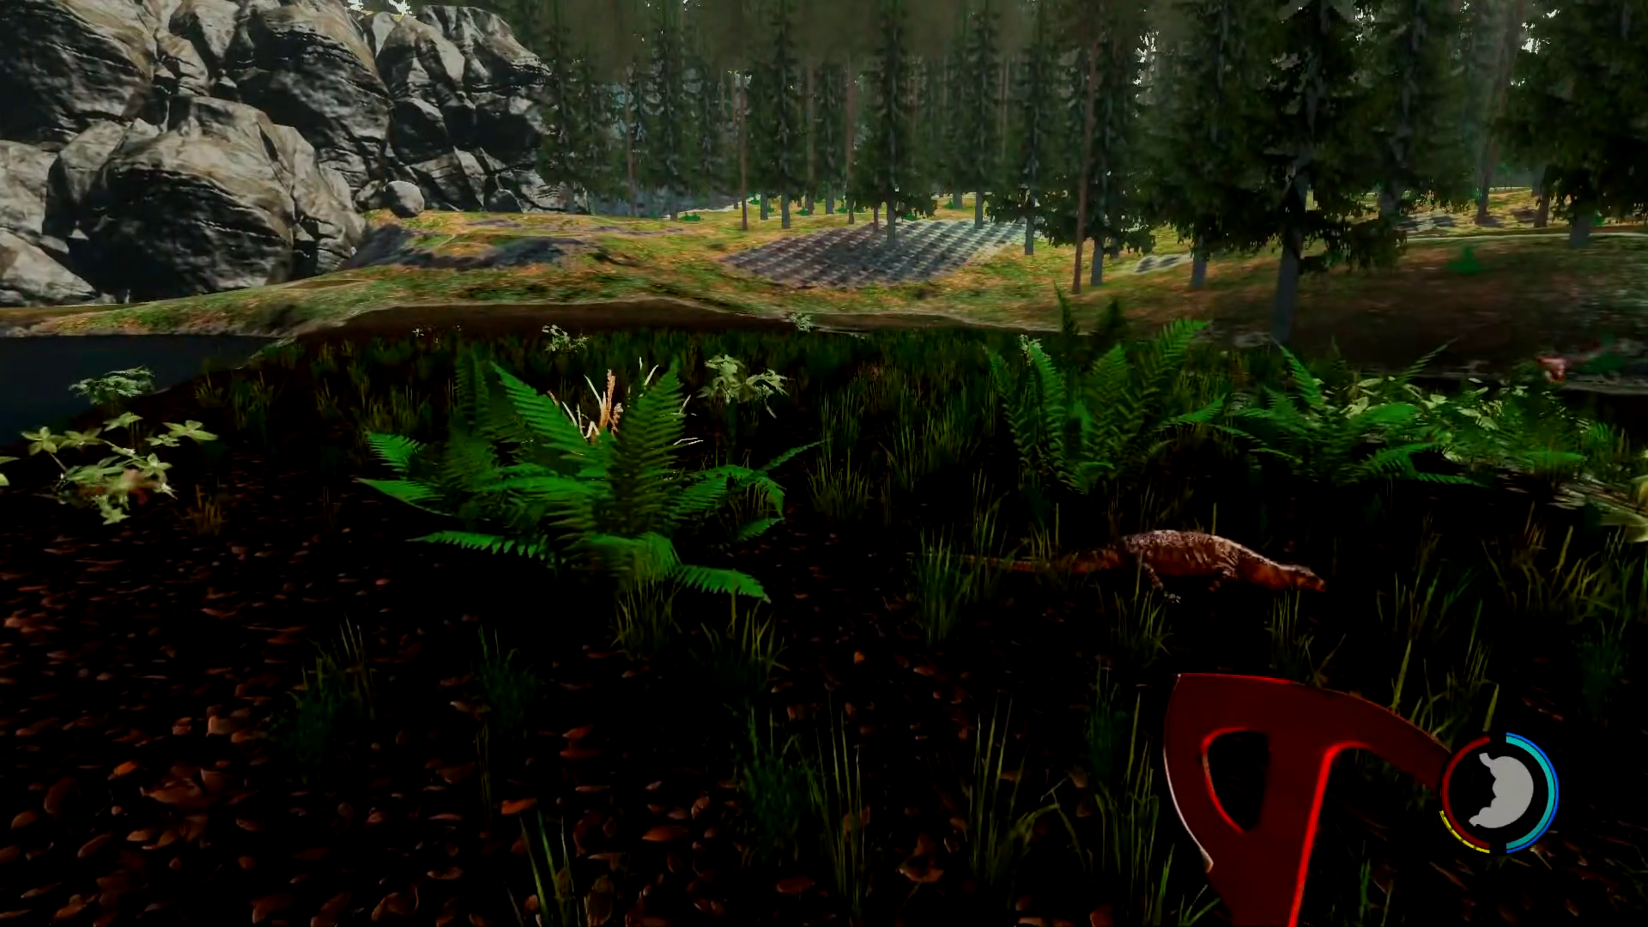
key("w")
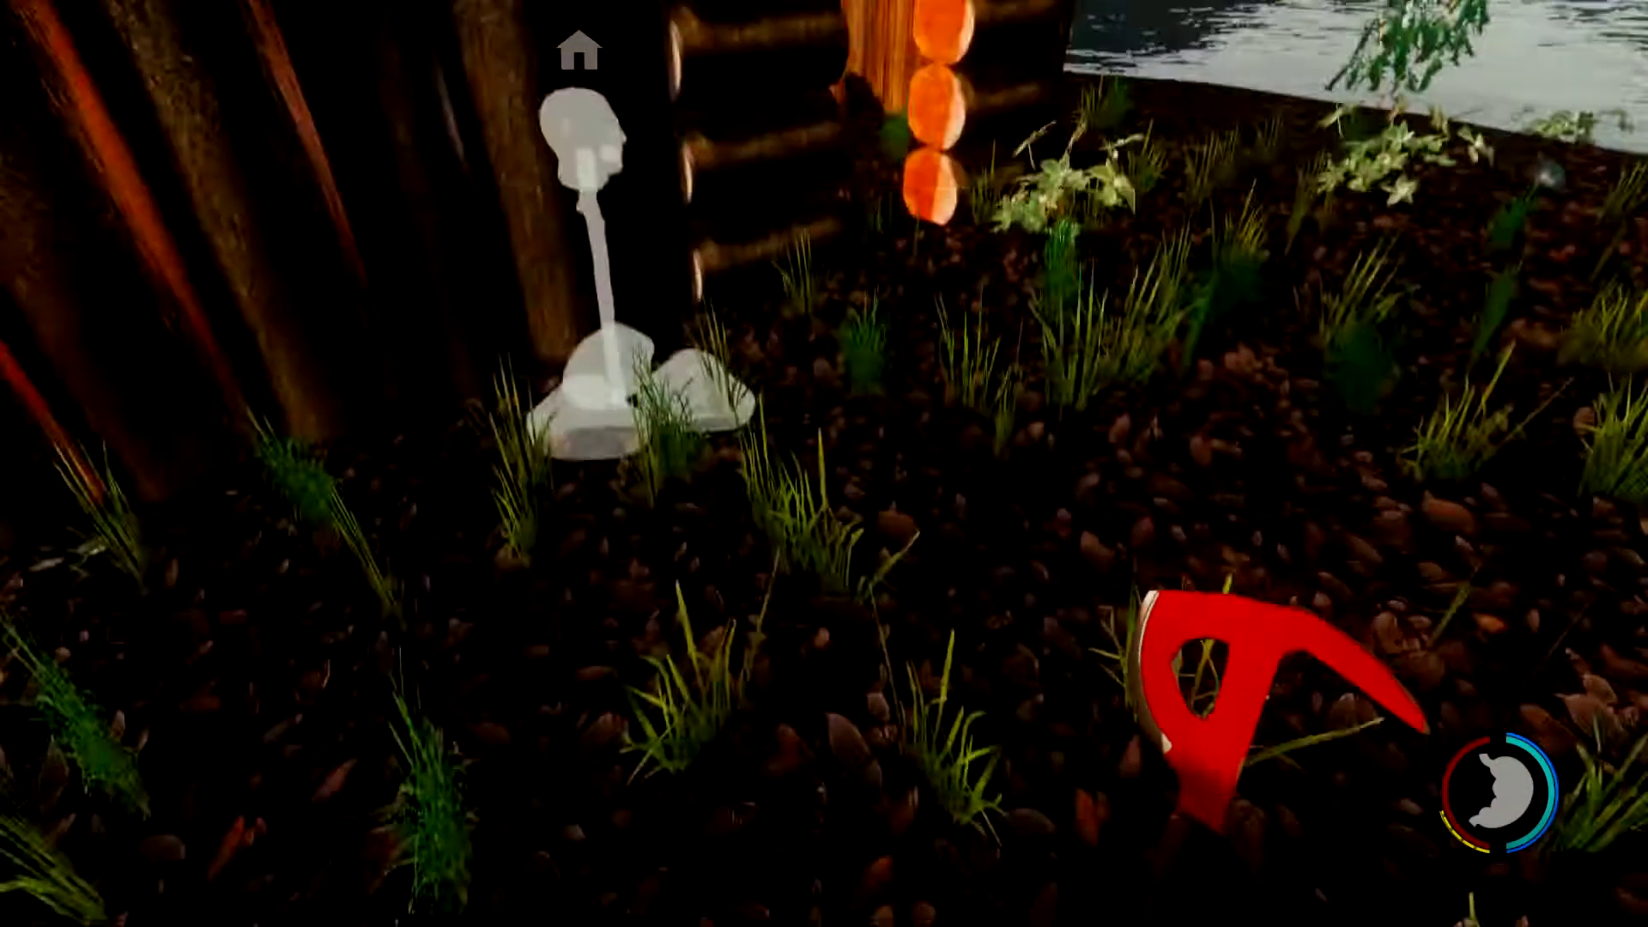
key("s")
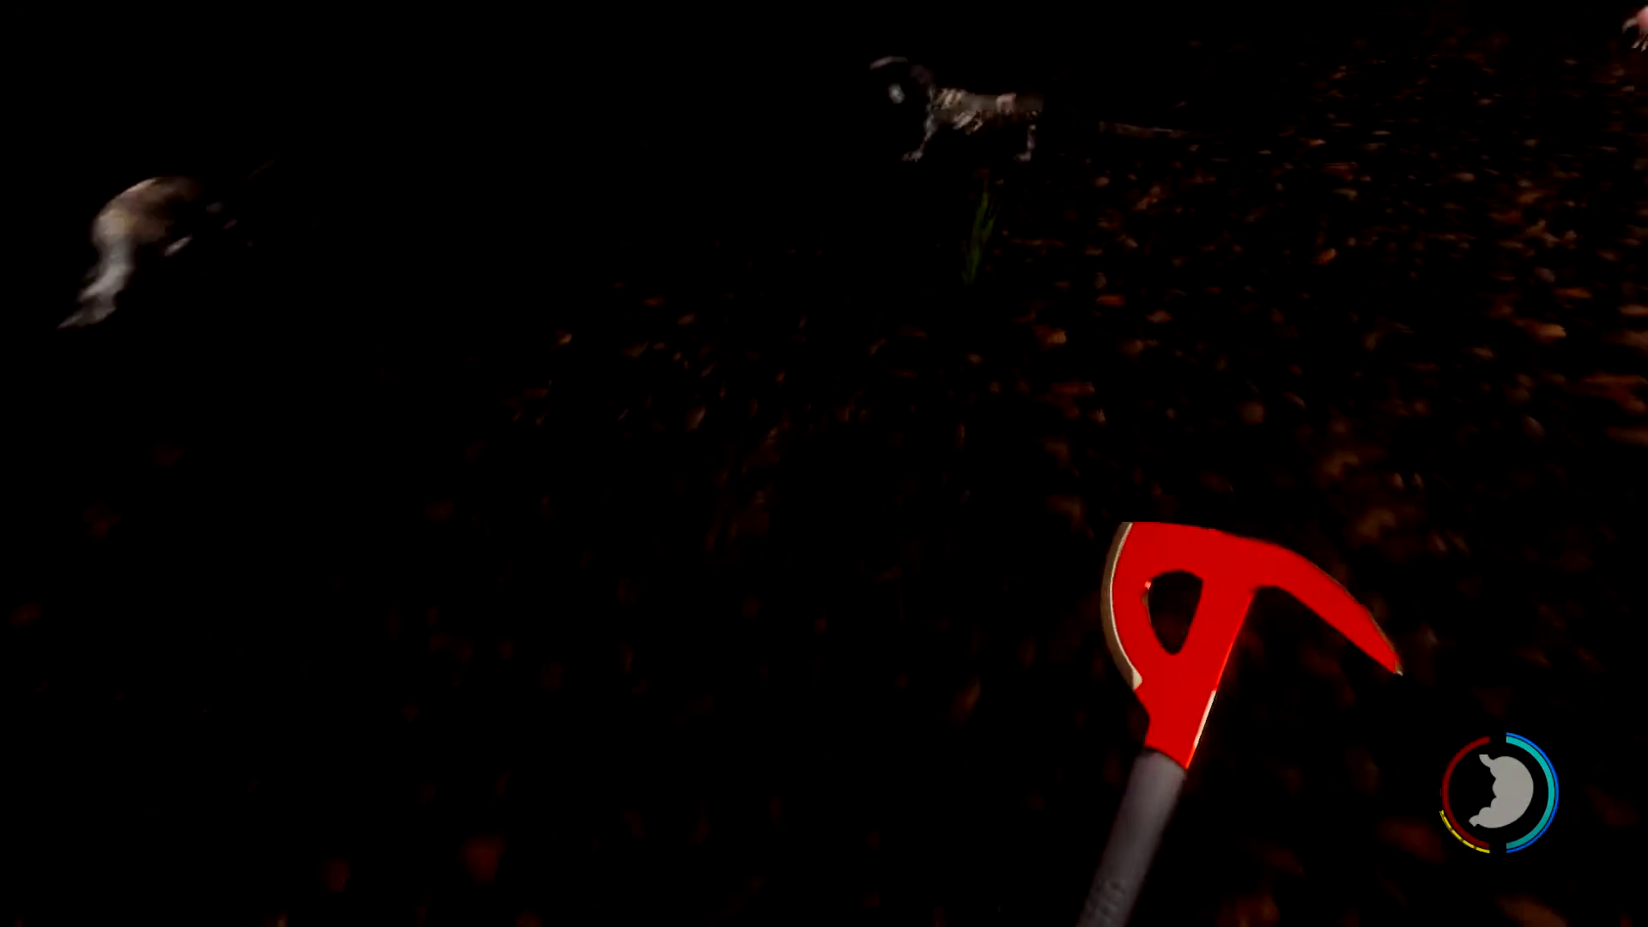
left_click(824, 464)
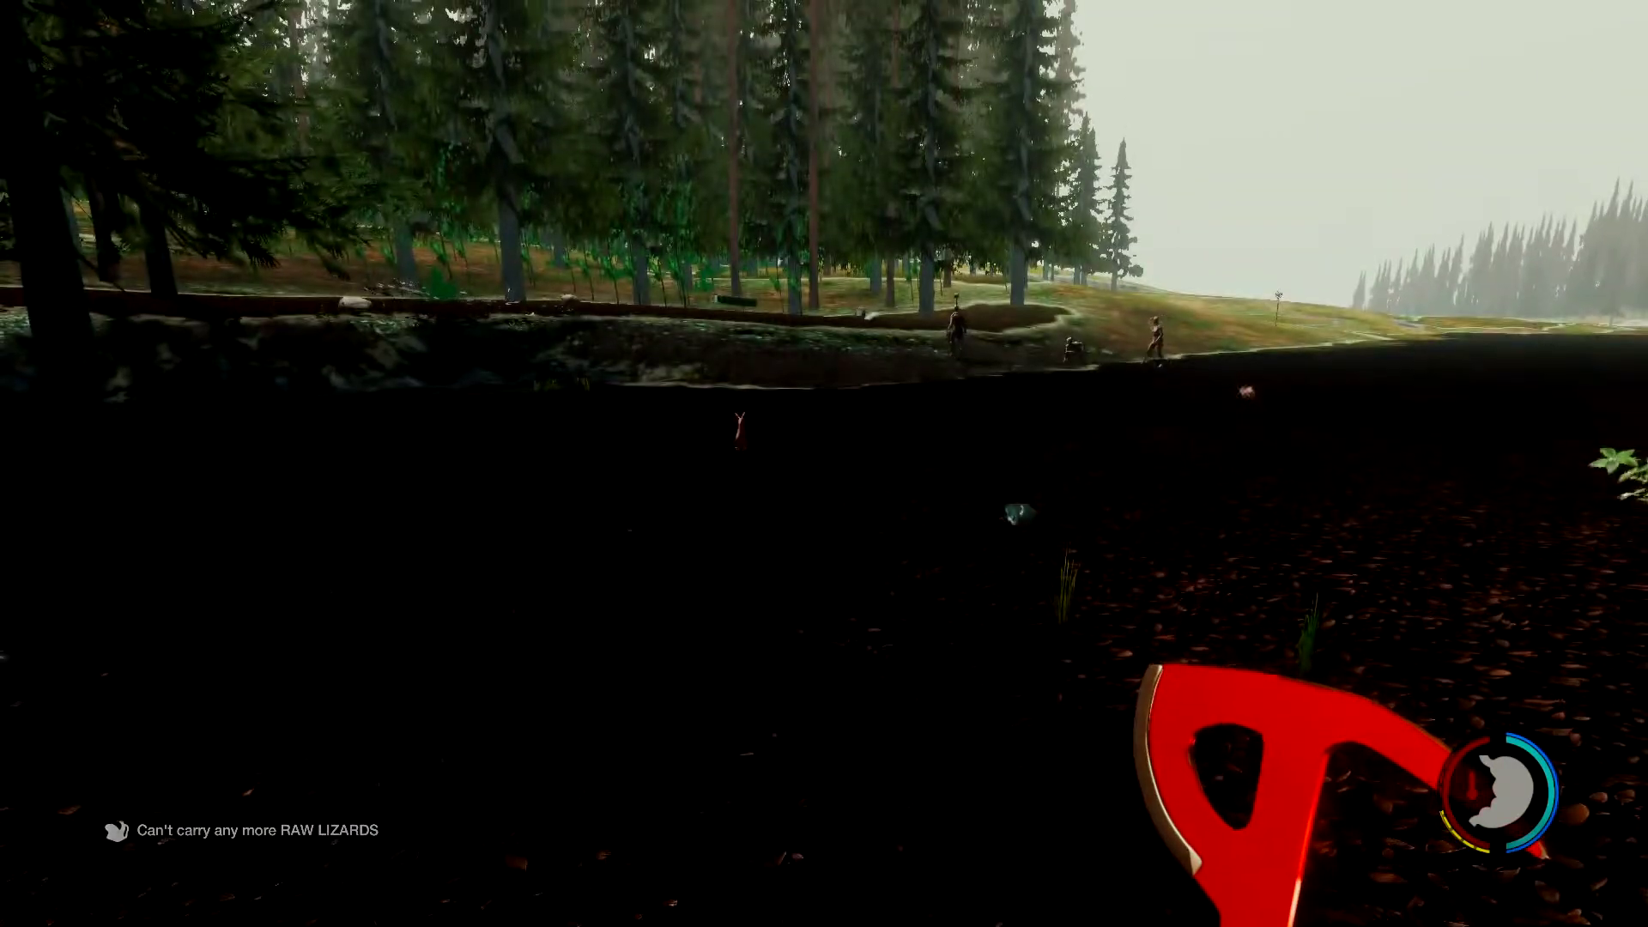
key("i")
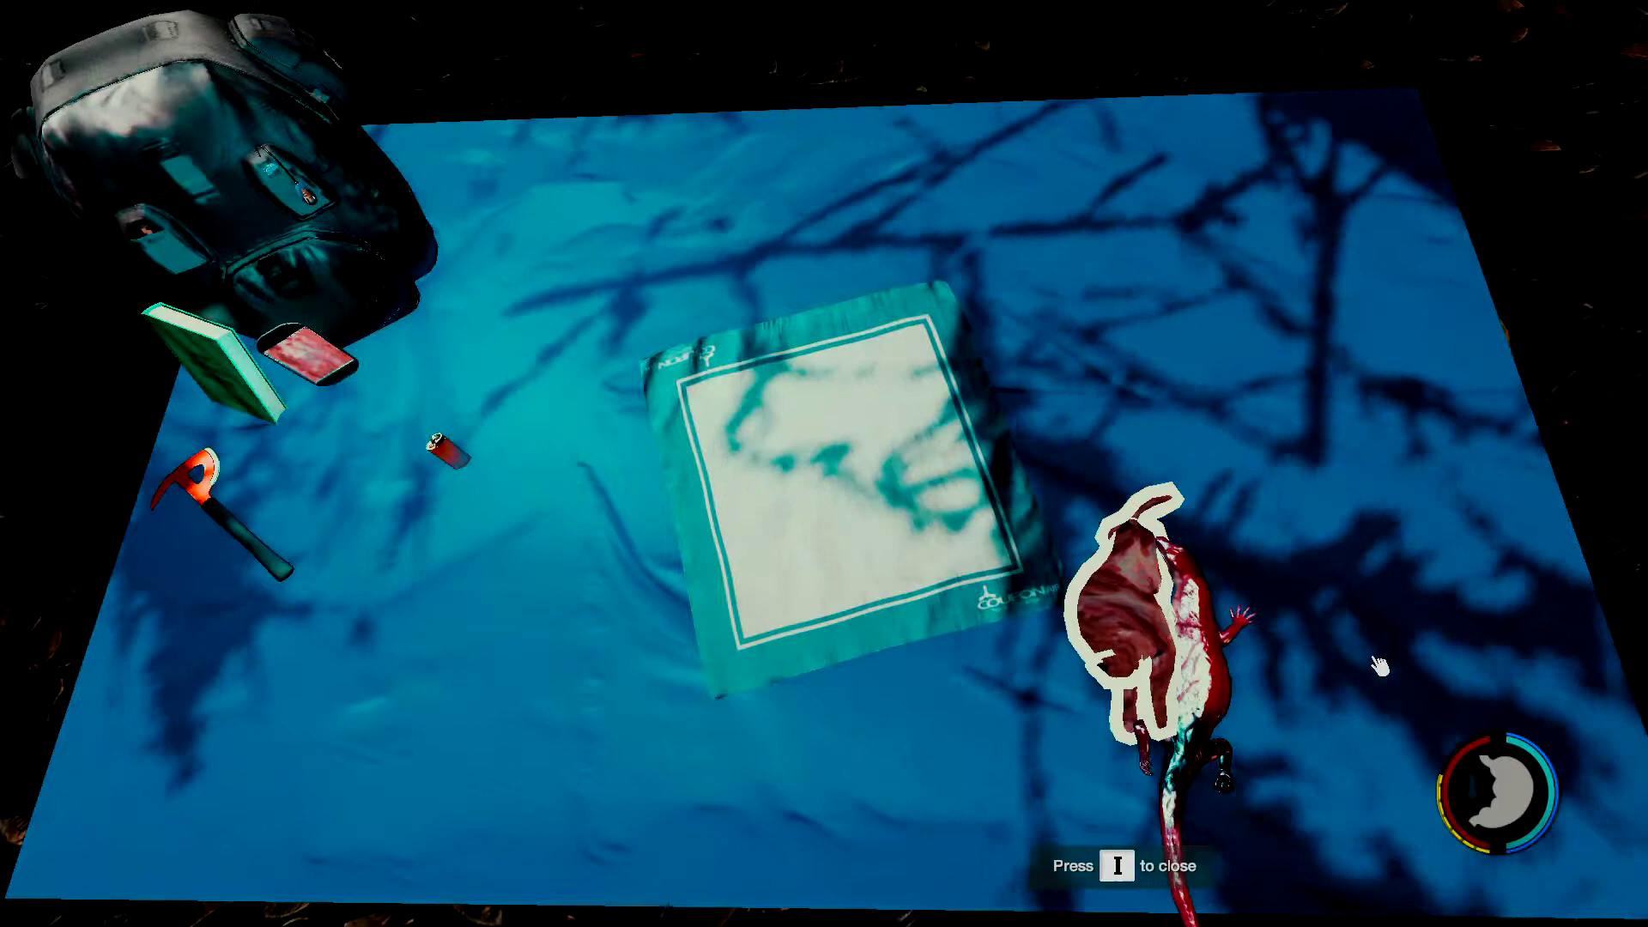
key("i")
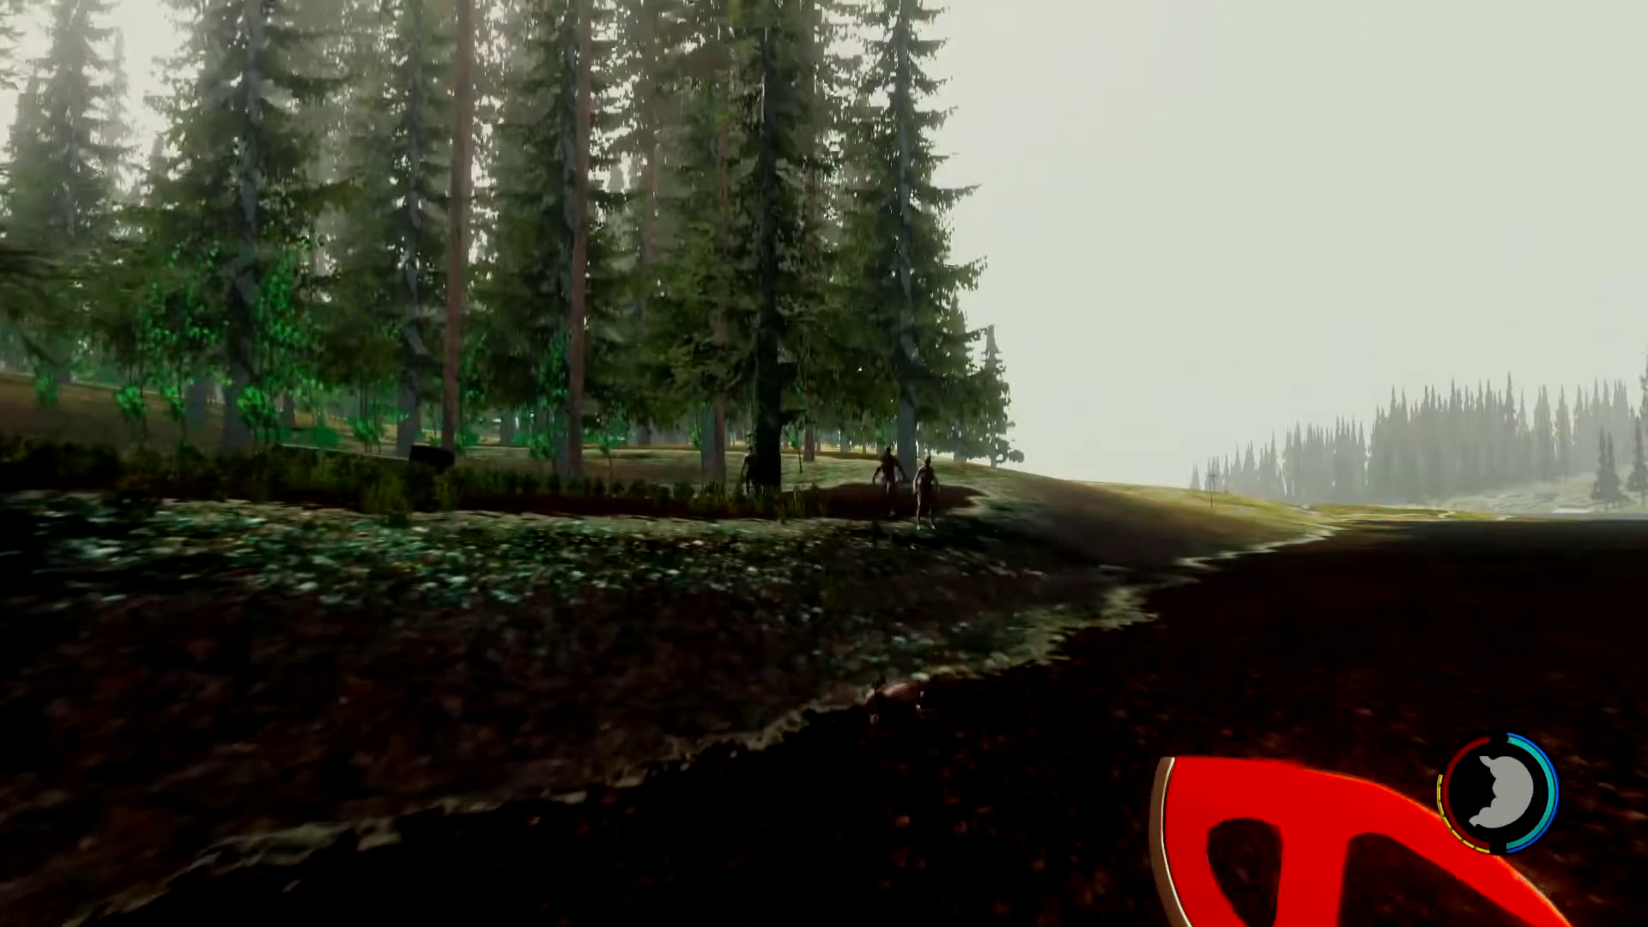
key("w")
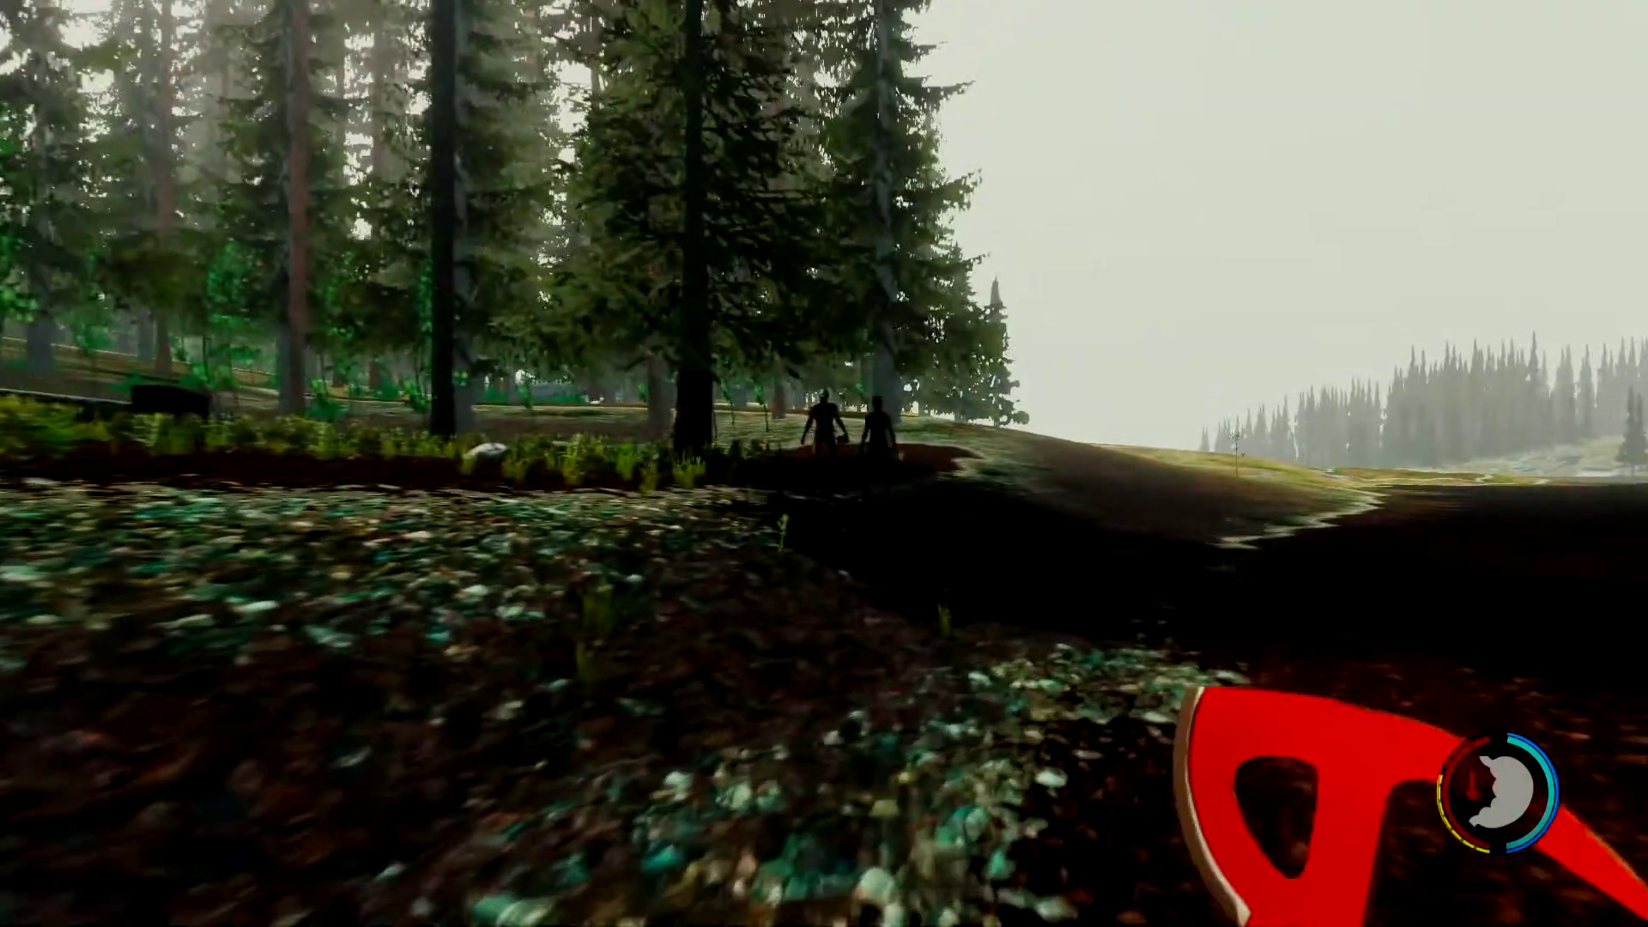
key("w")
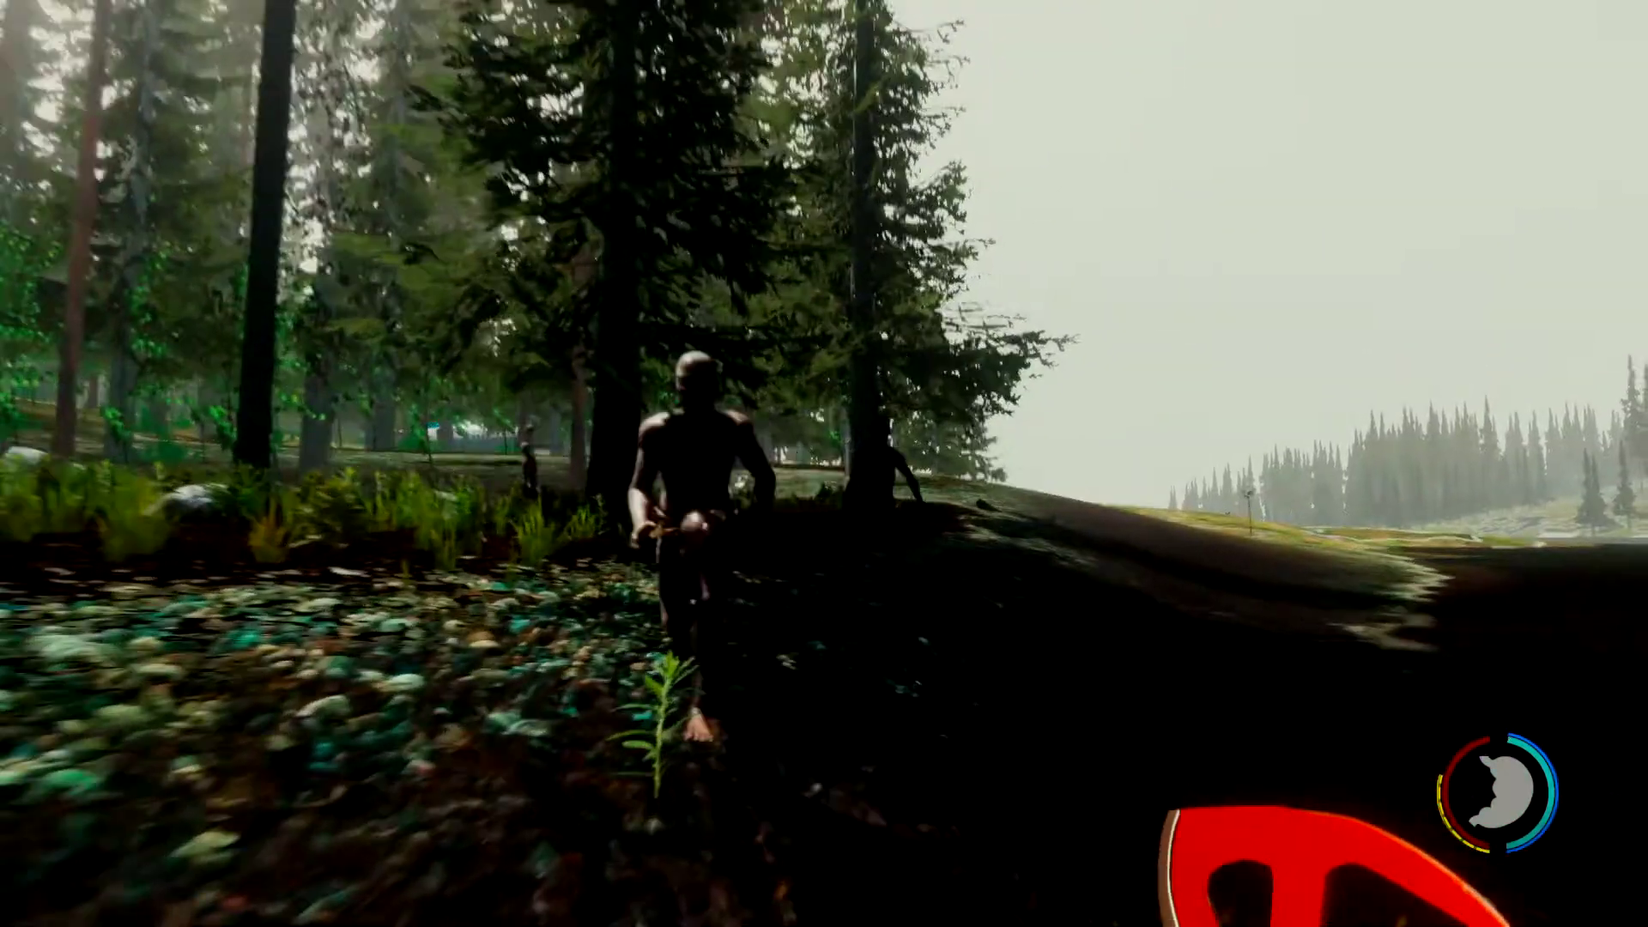
left_click(824, 463)
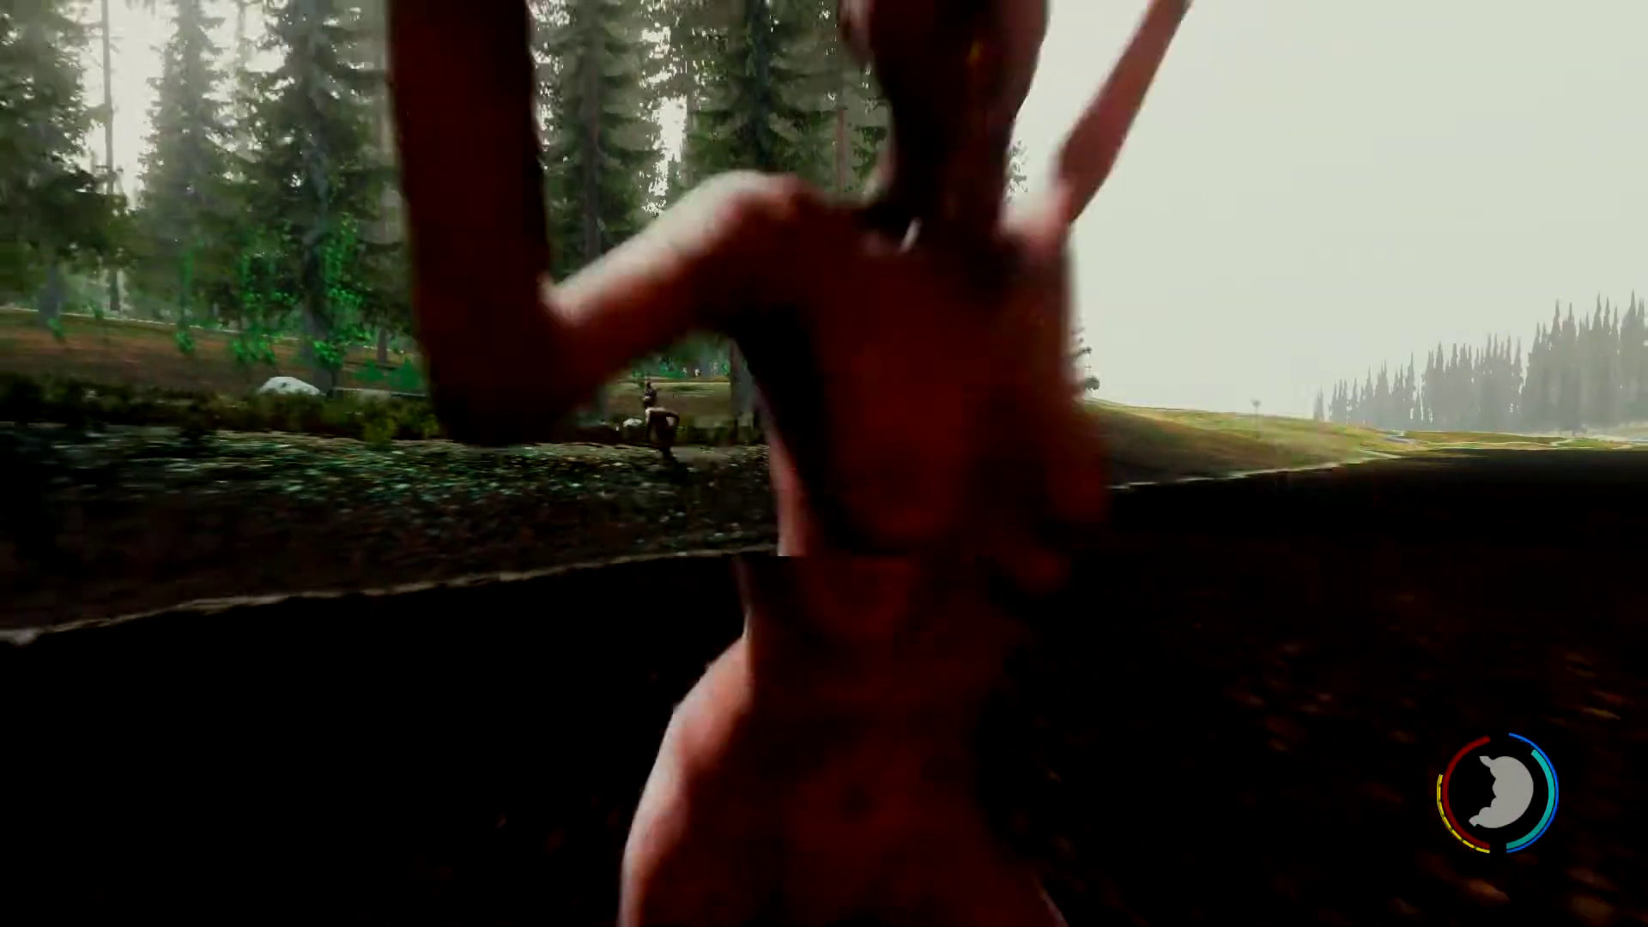
left_click(824, 465)
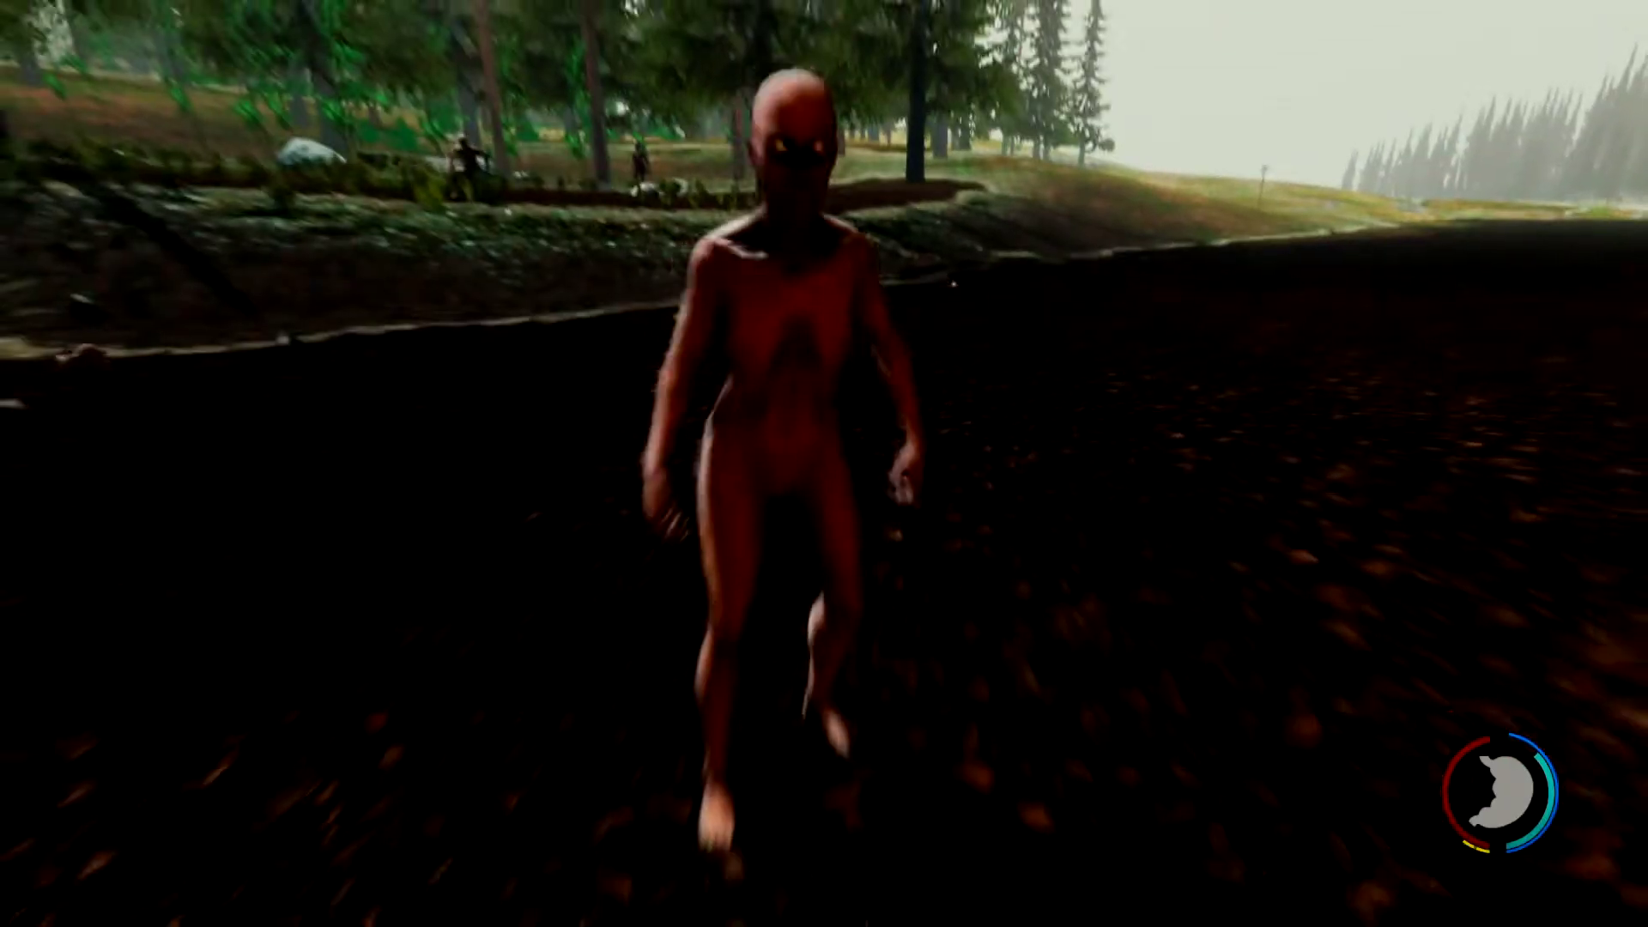
left_click(824, 464)
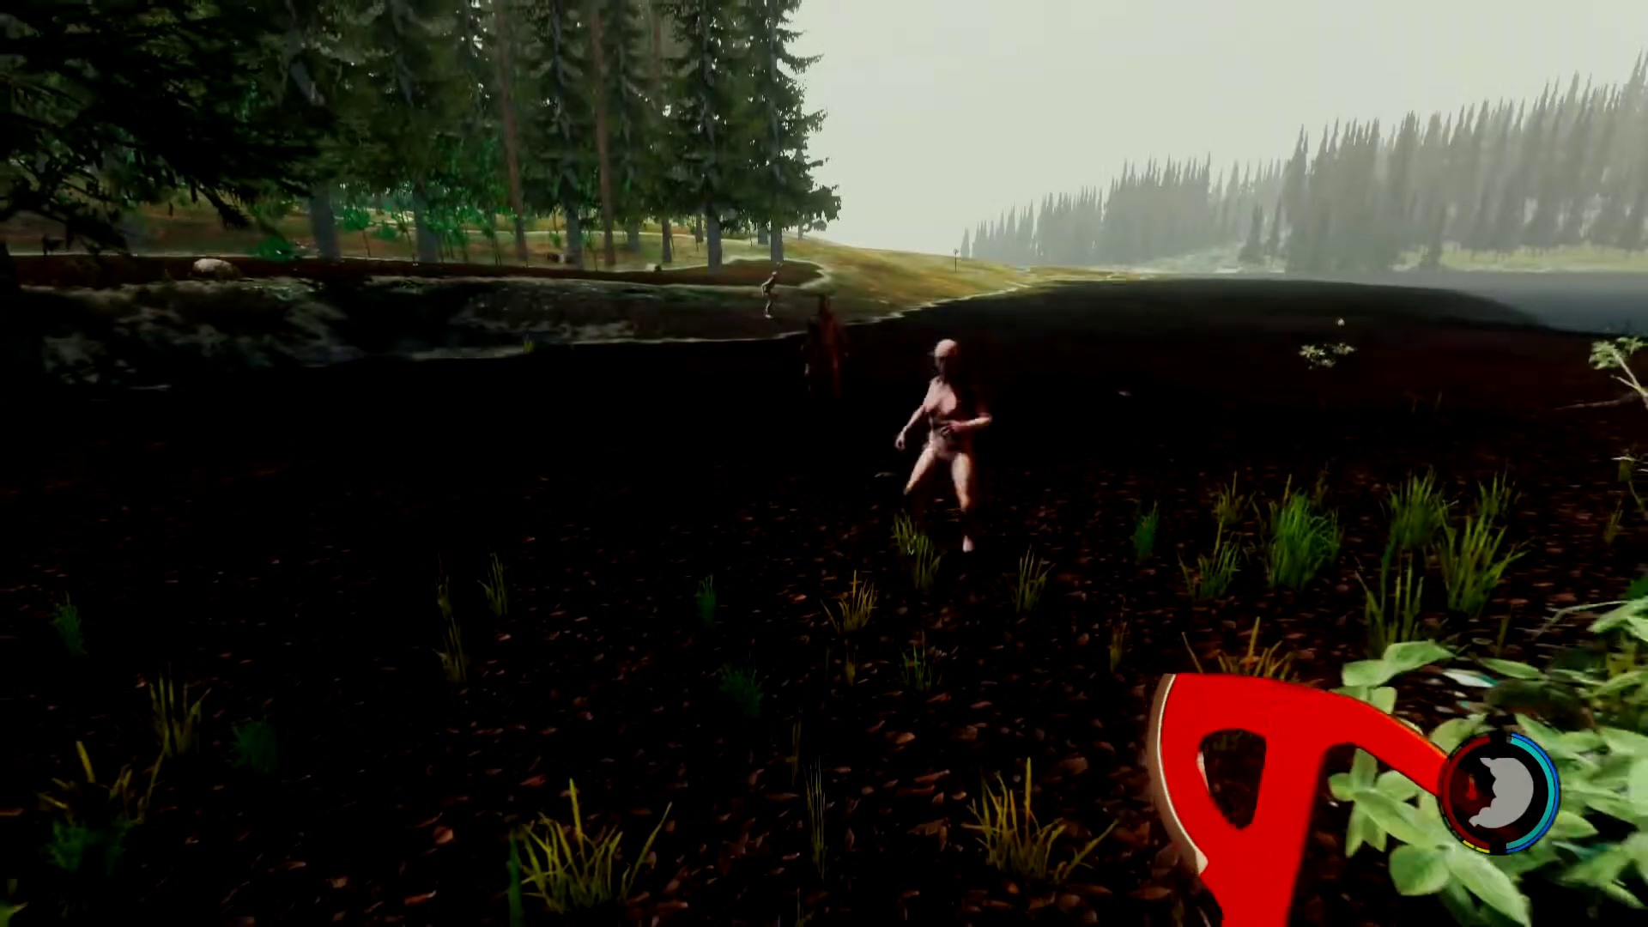
left_click(825, 464)
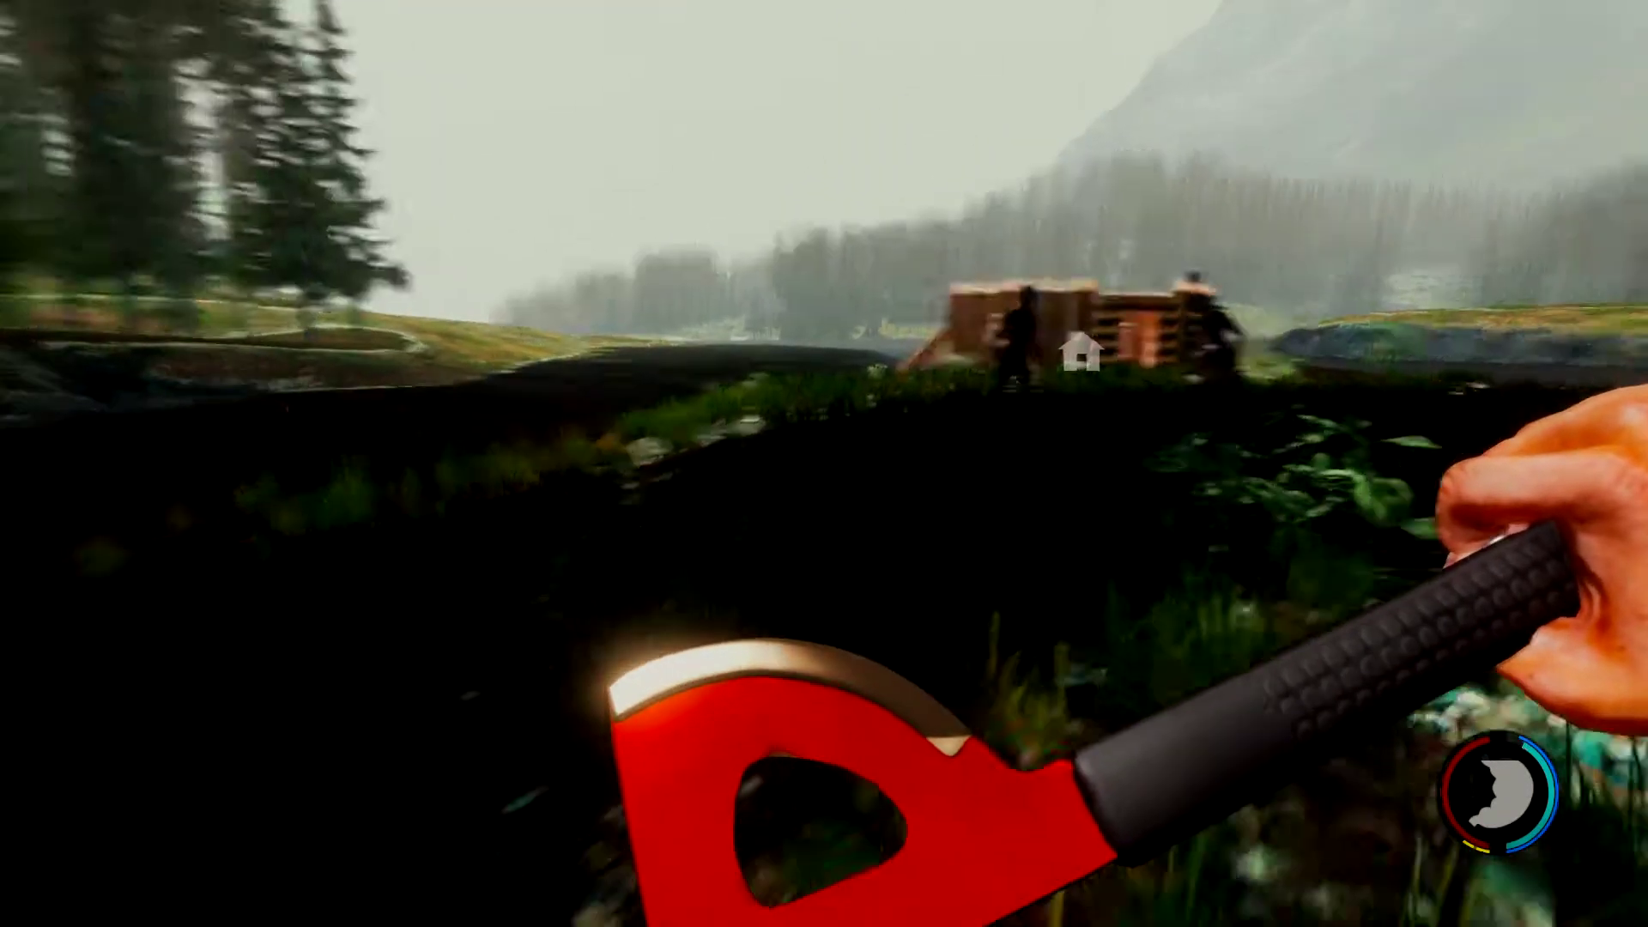
left_click(824, 464)
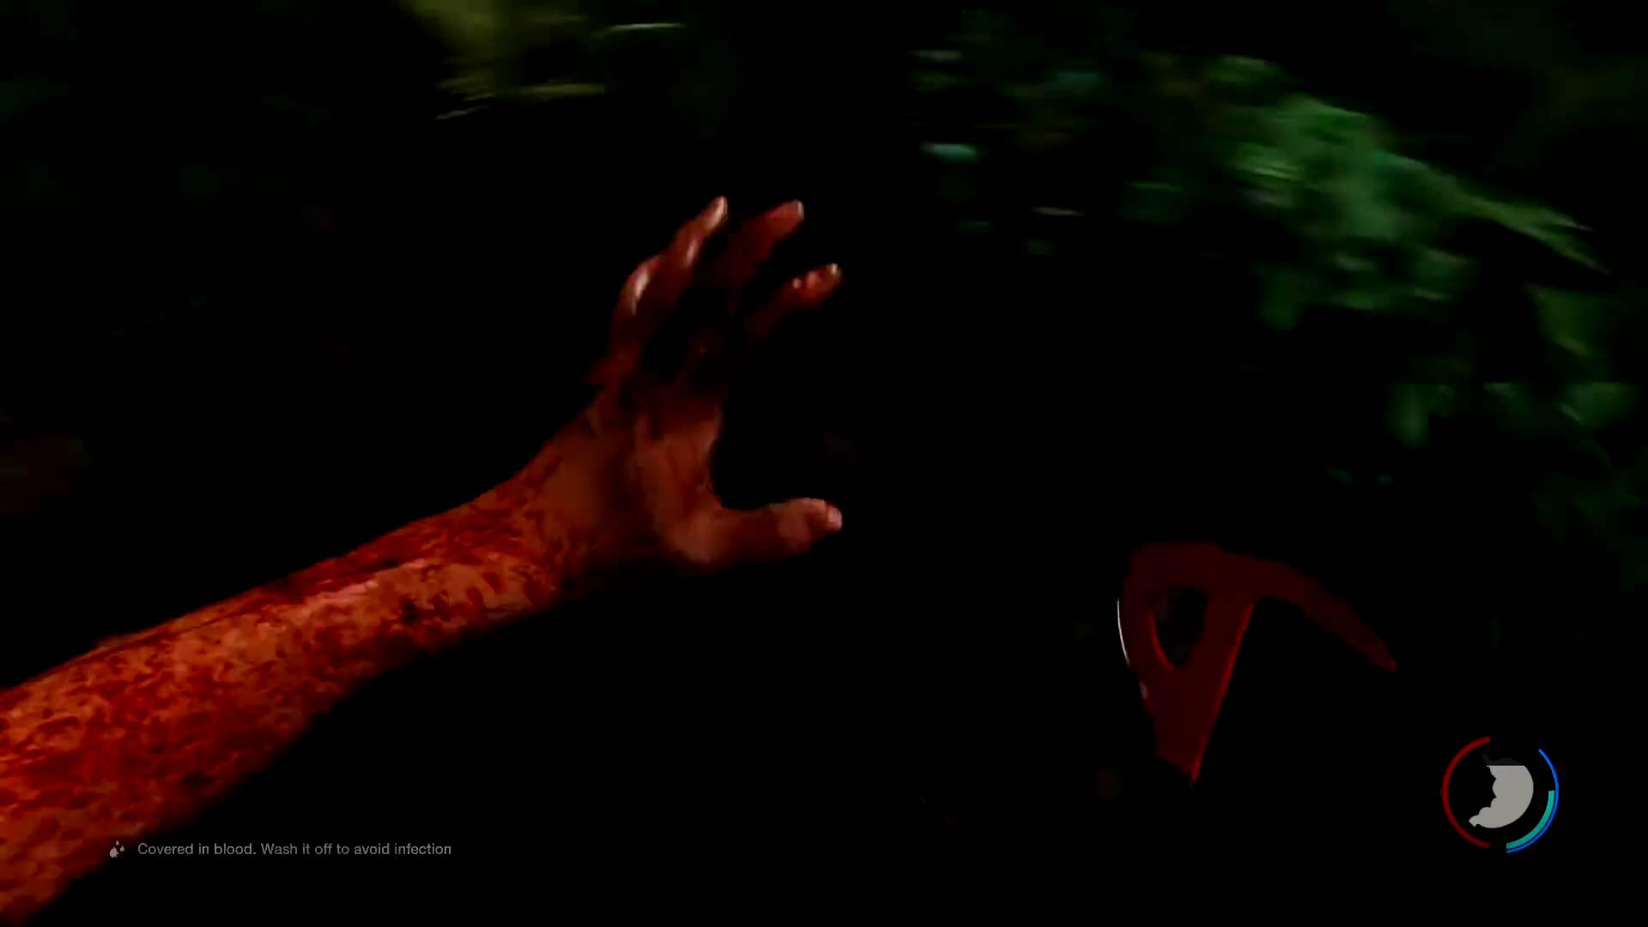
key("e")
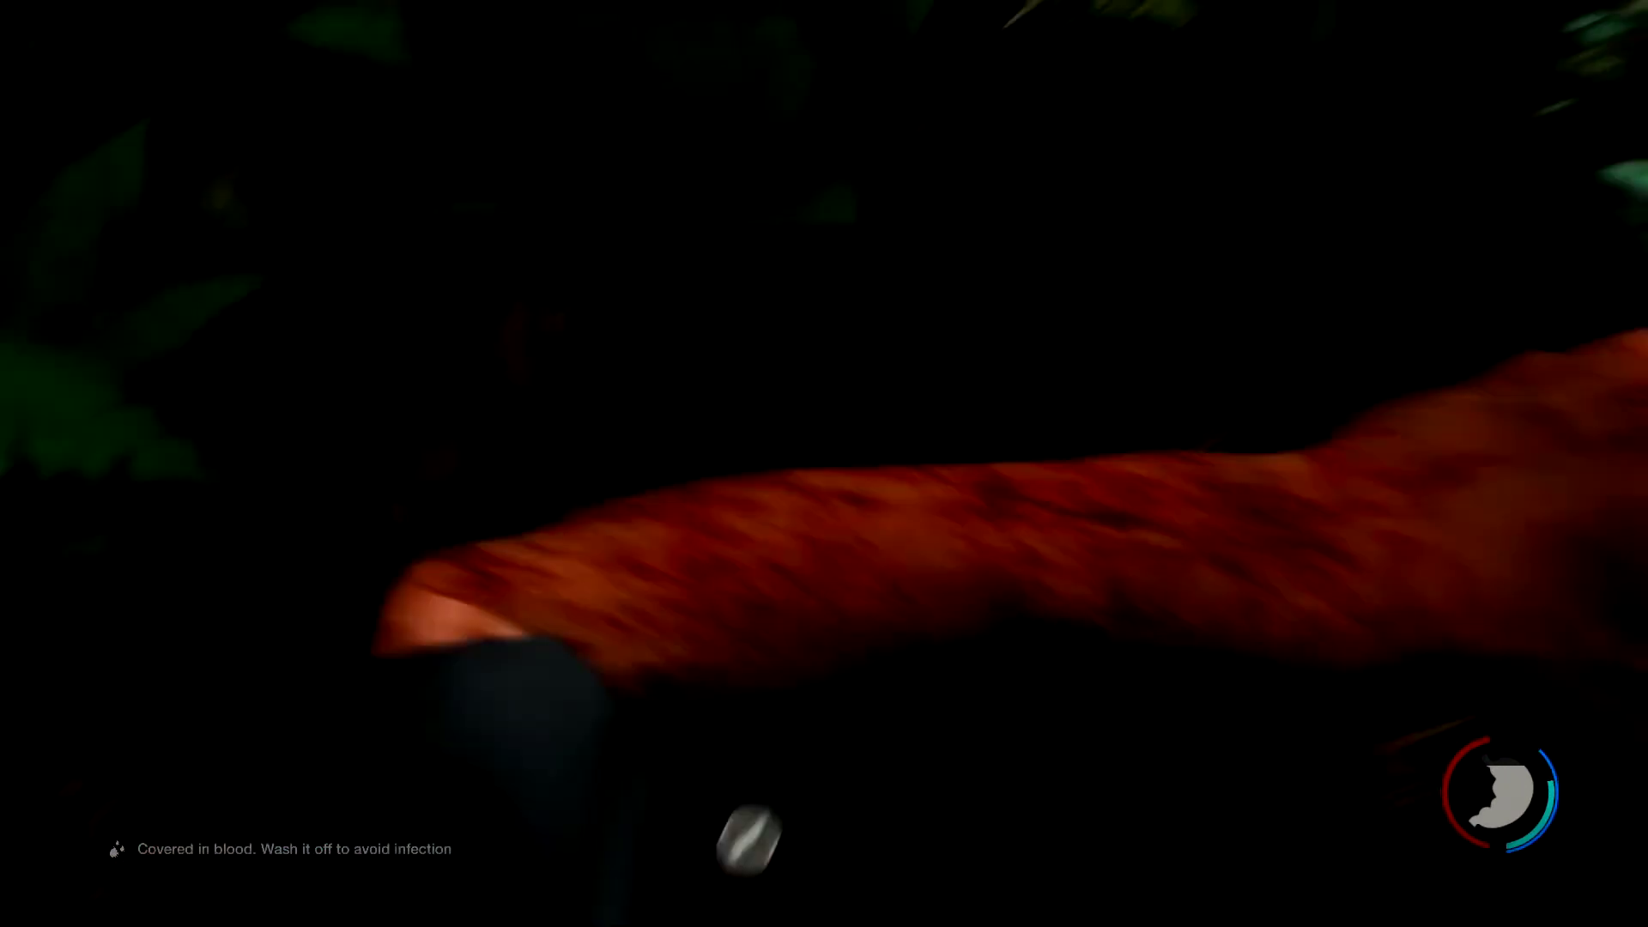
key("w")
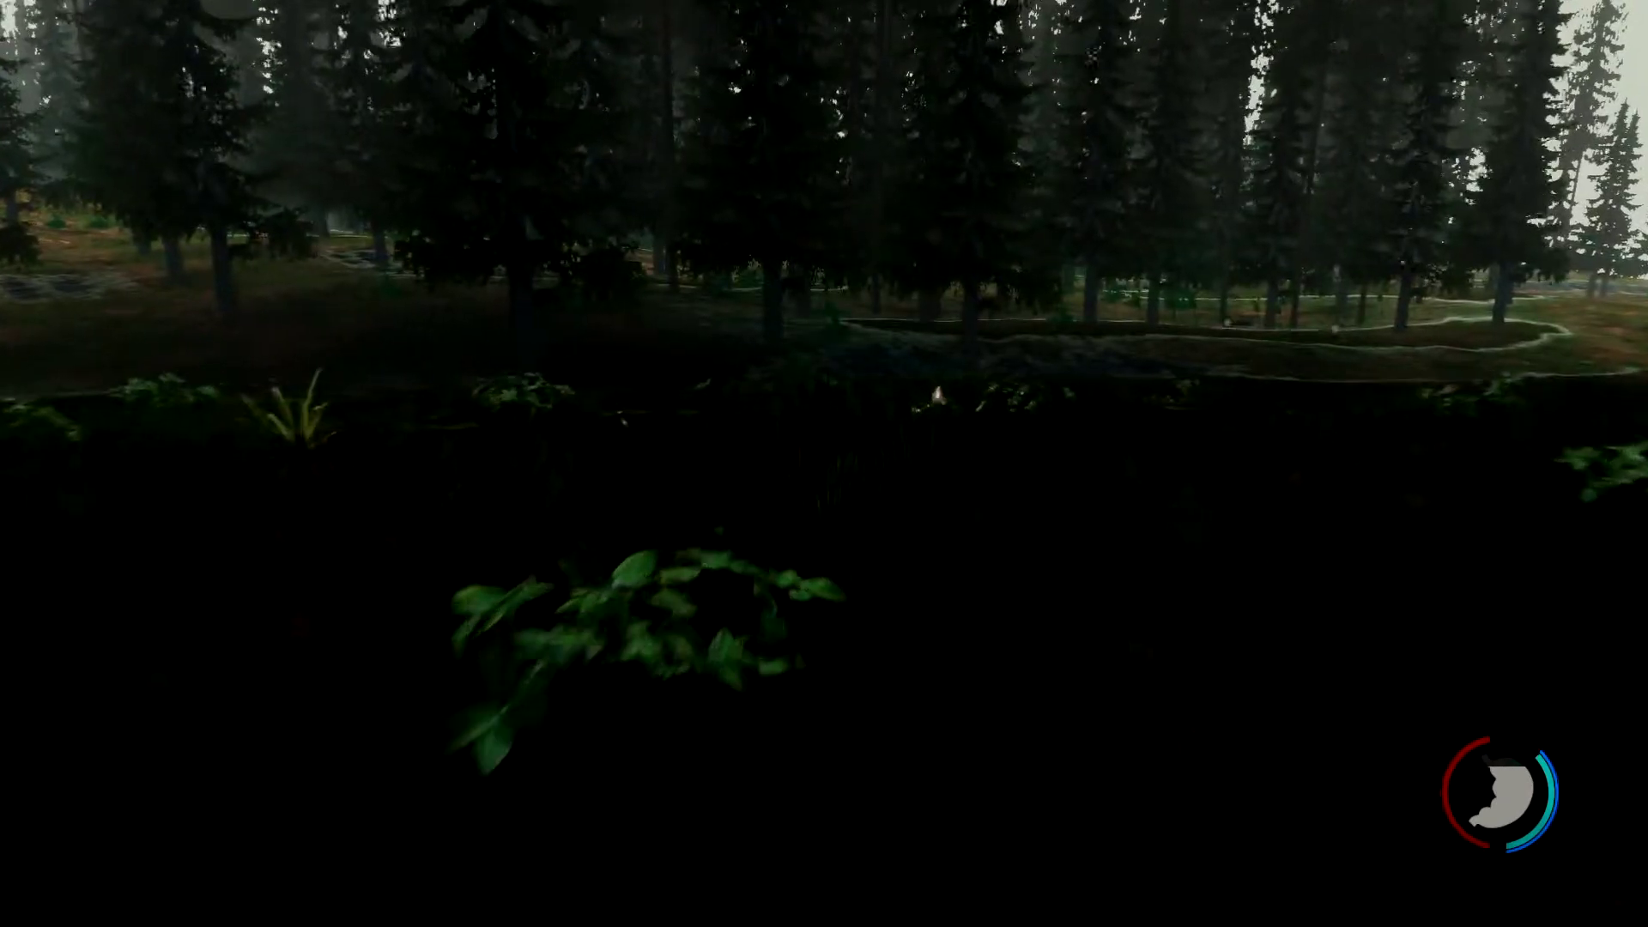
key("w")
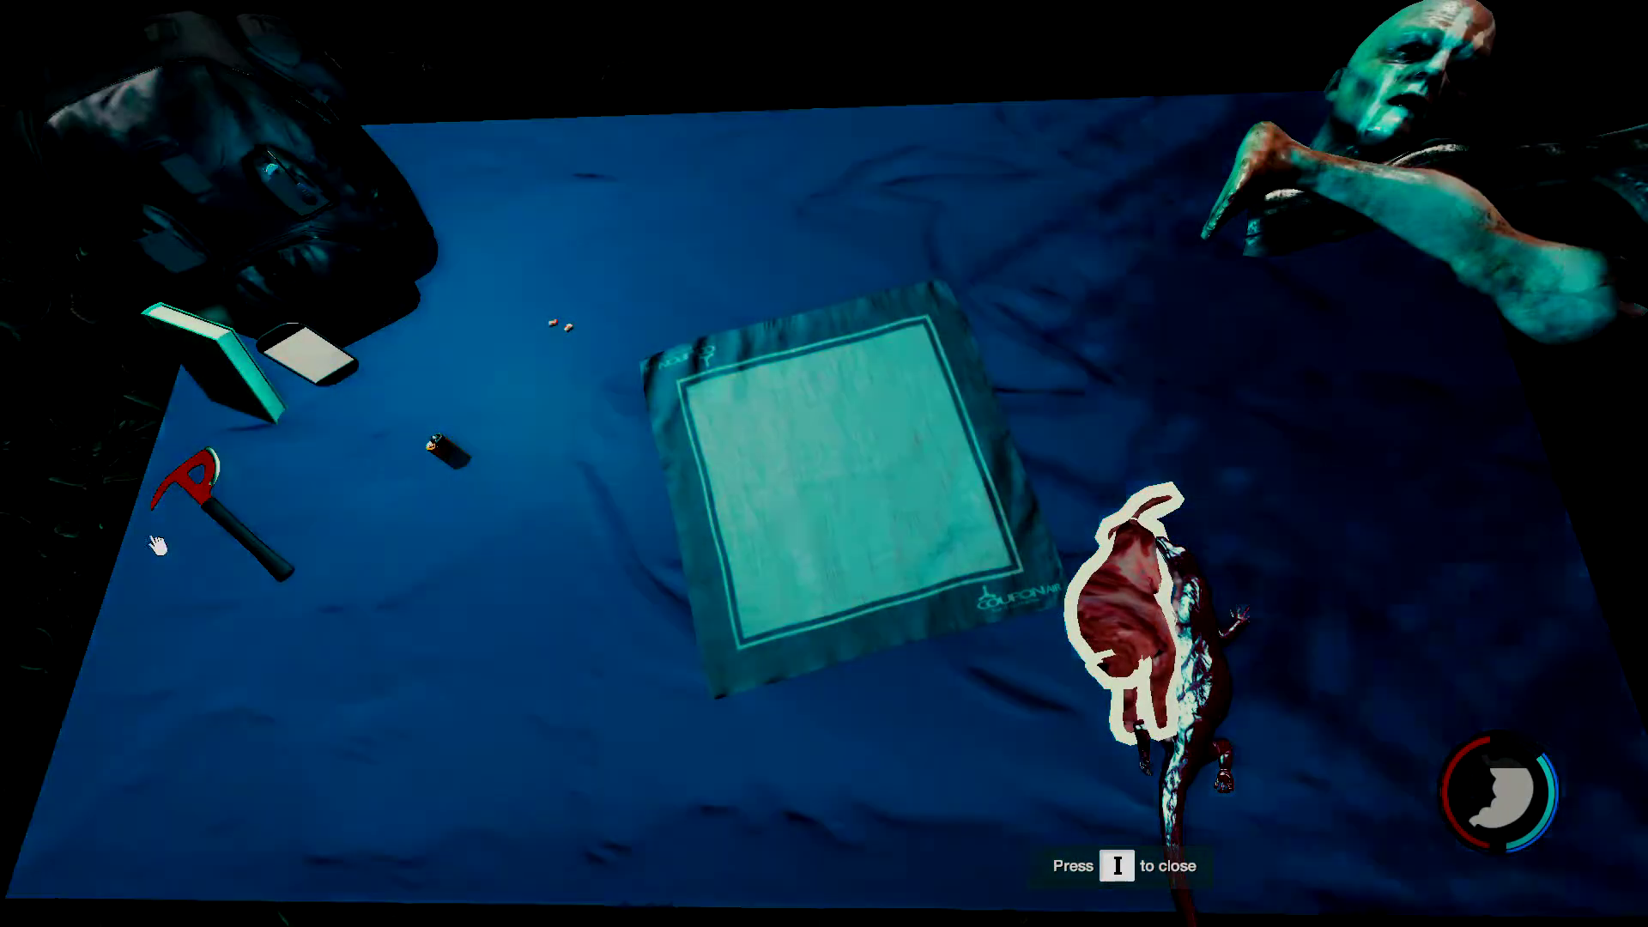
key("i")
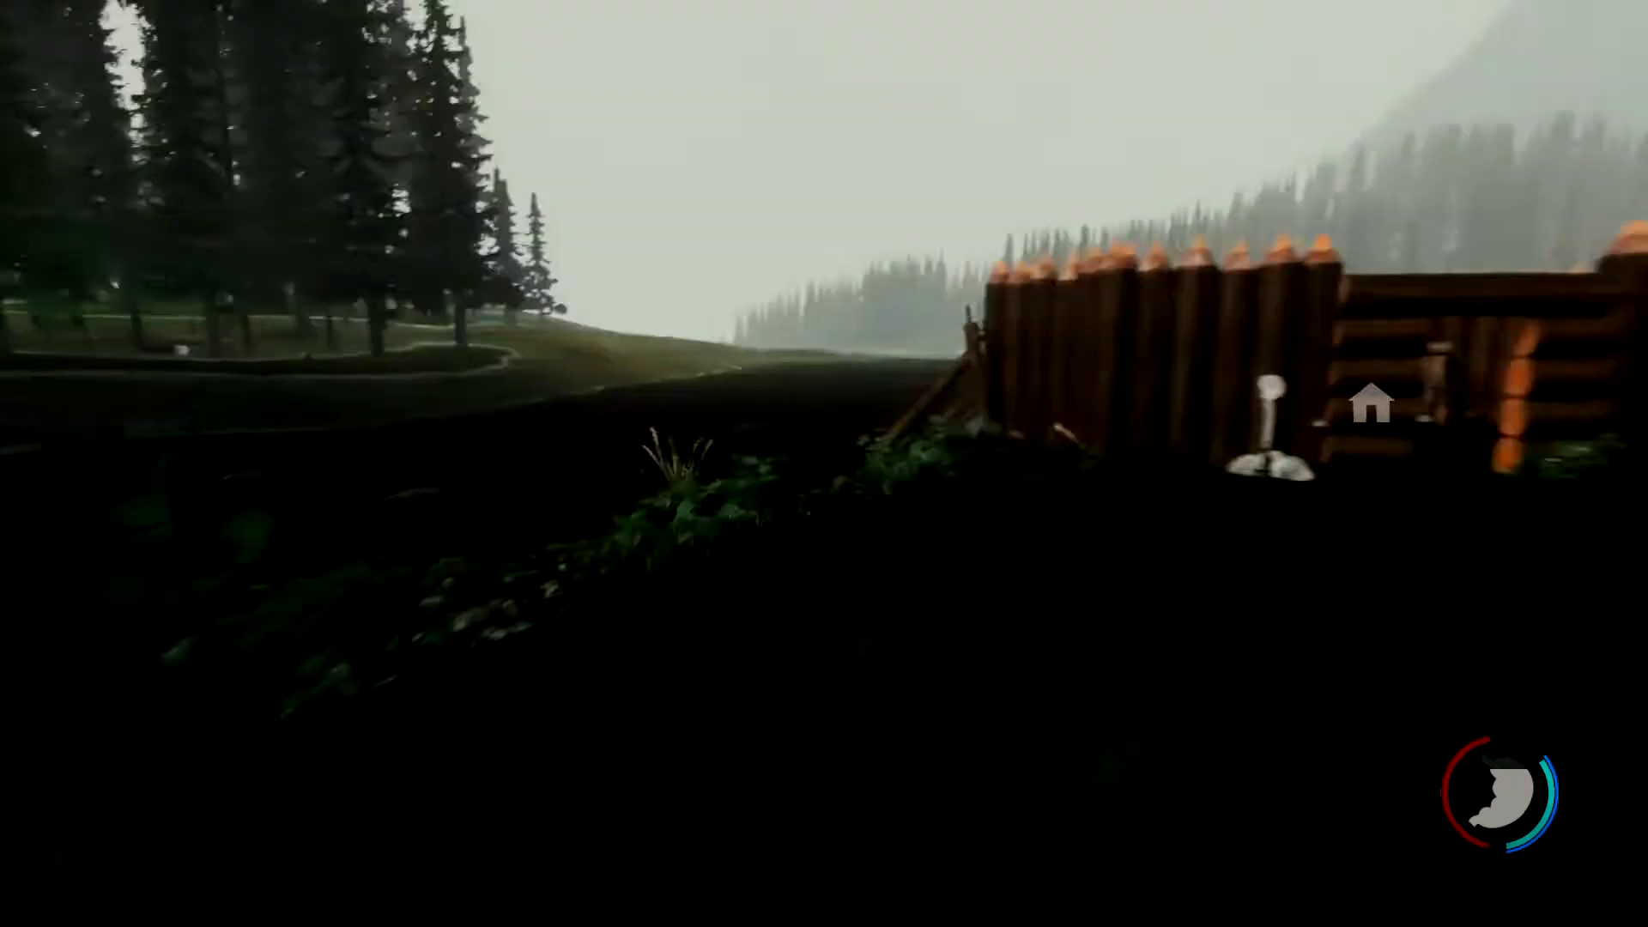
key("w")
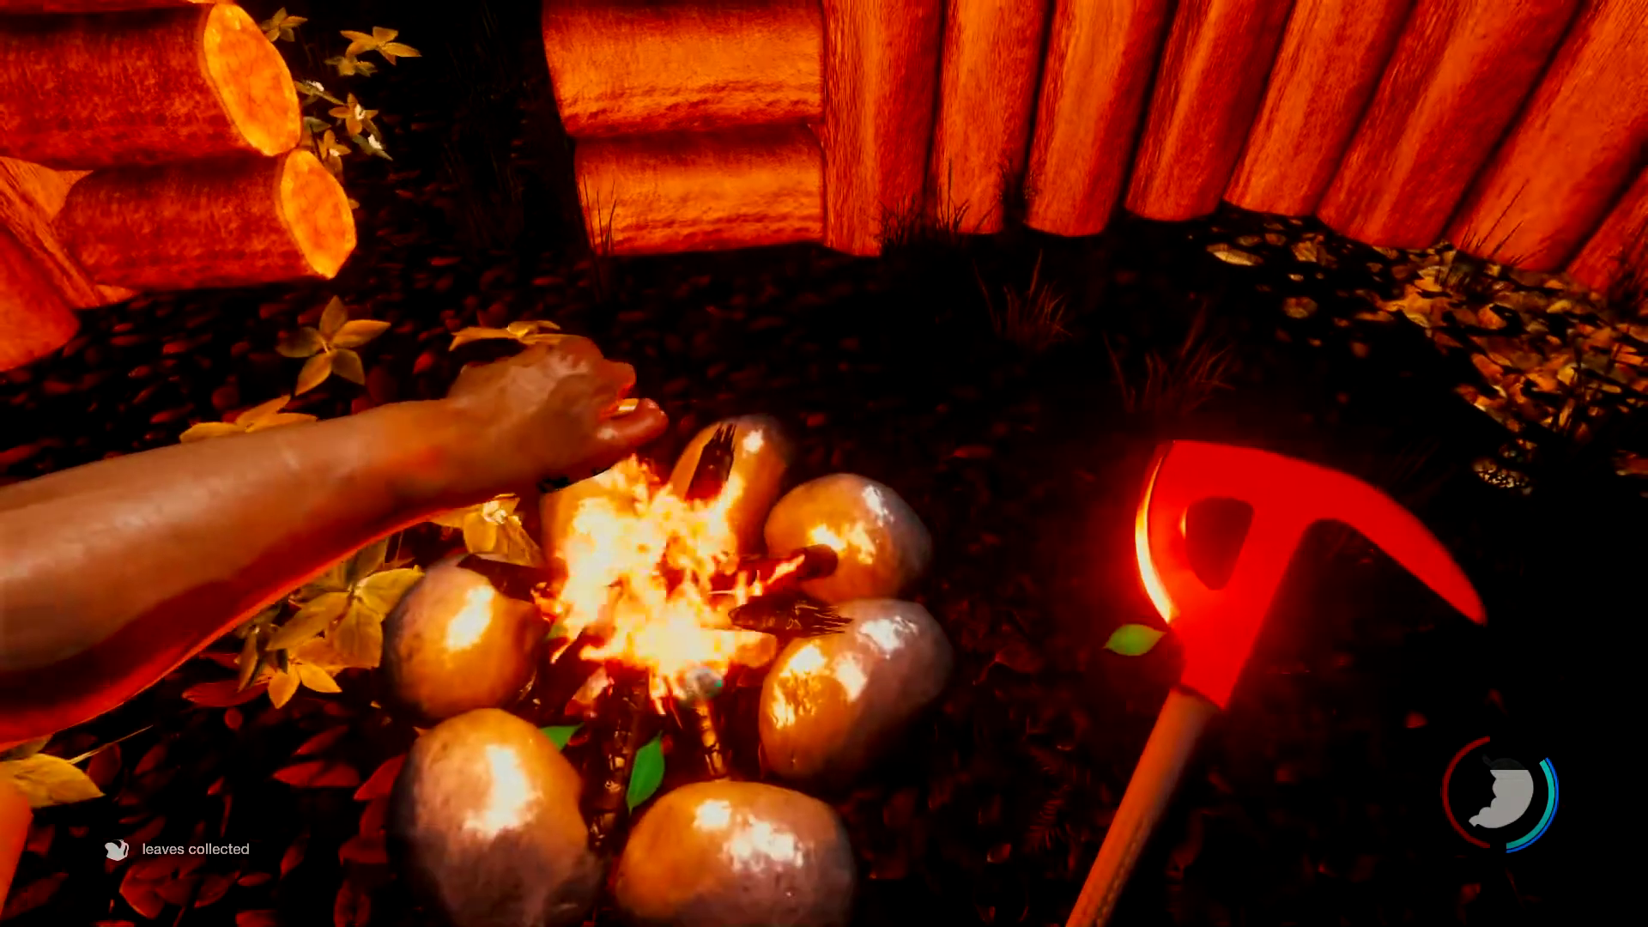
key("s")
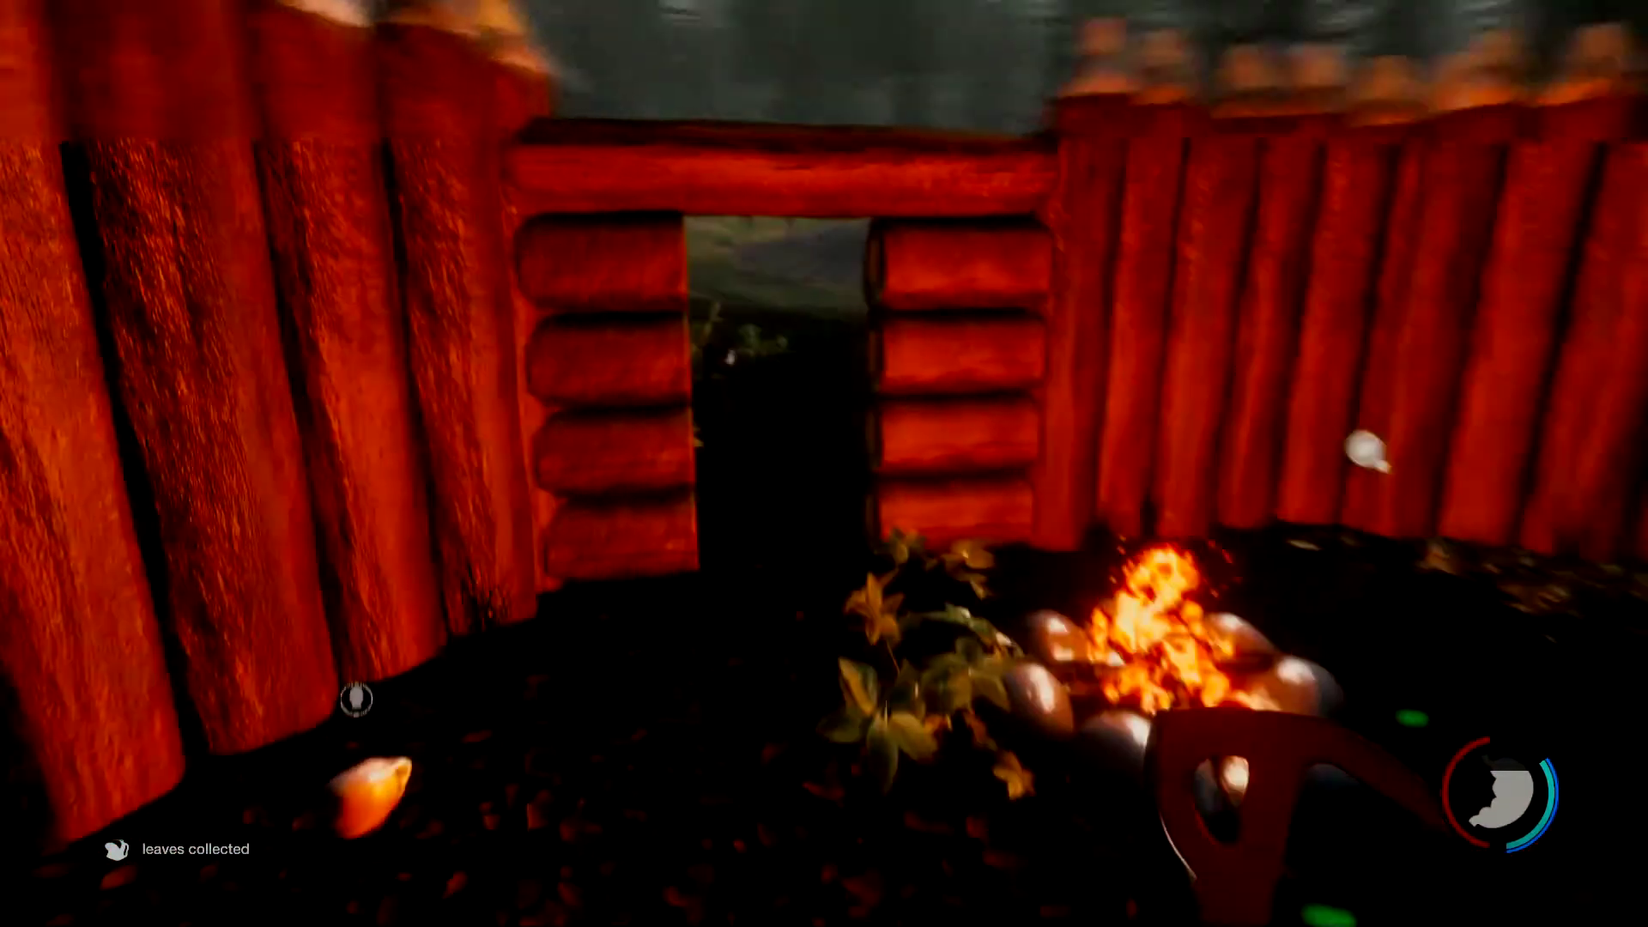
key("w")
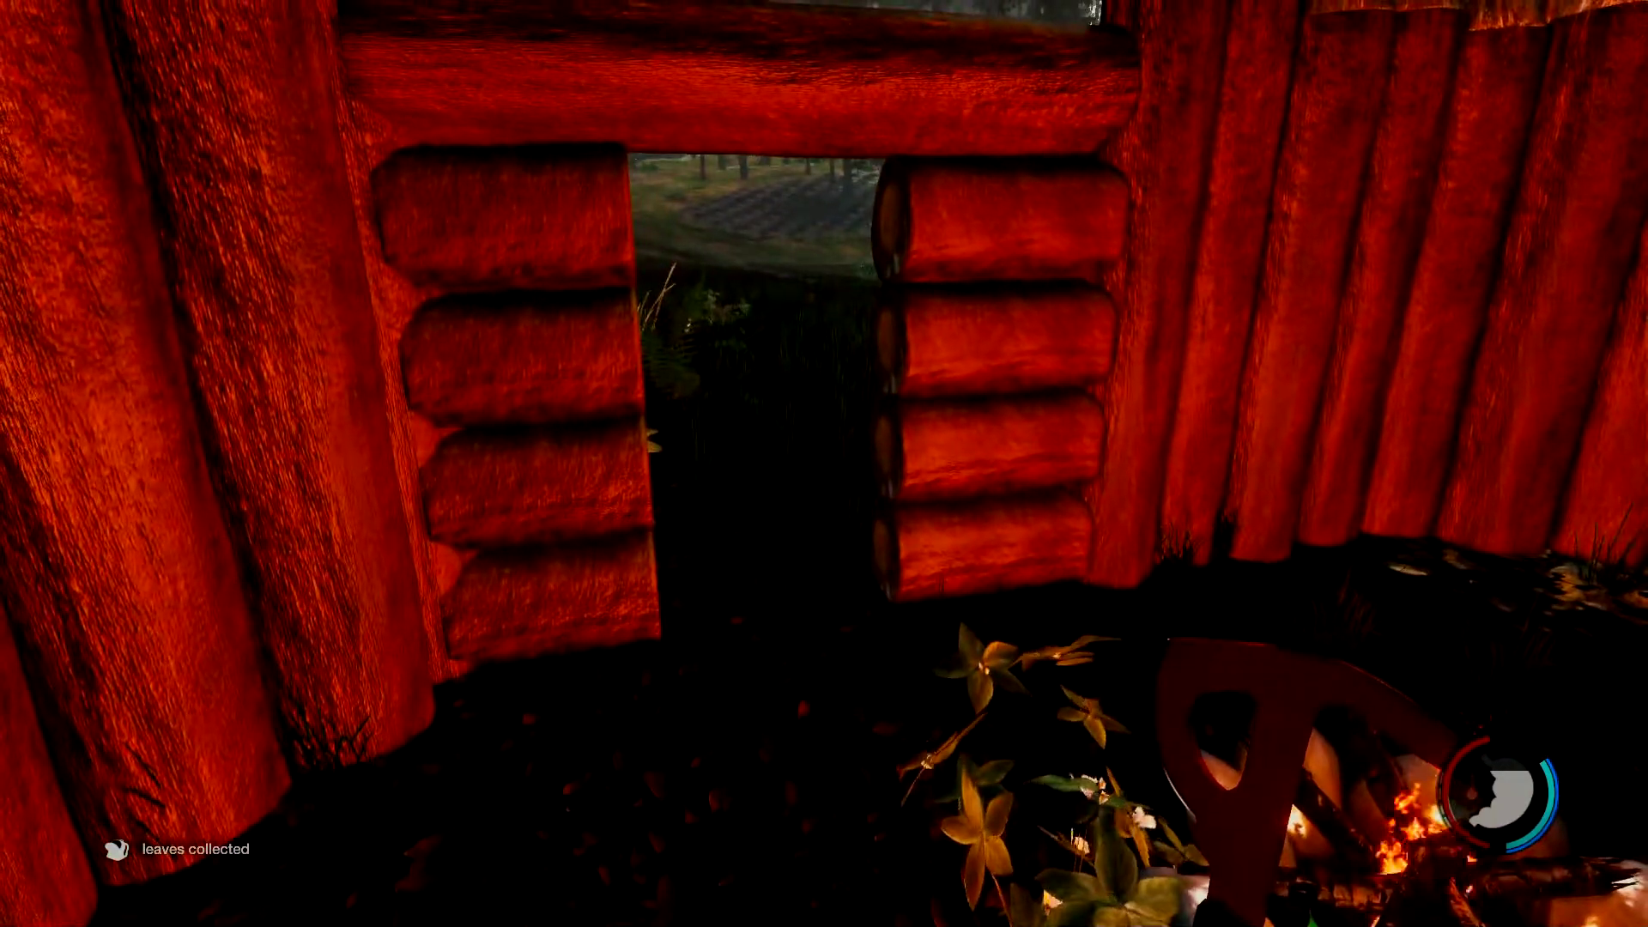
key("w")
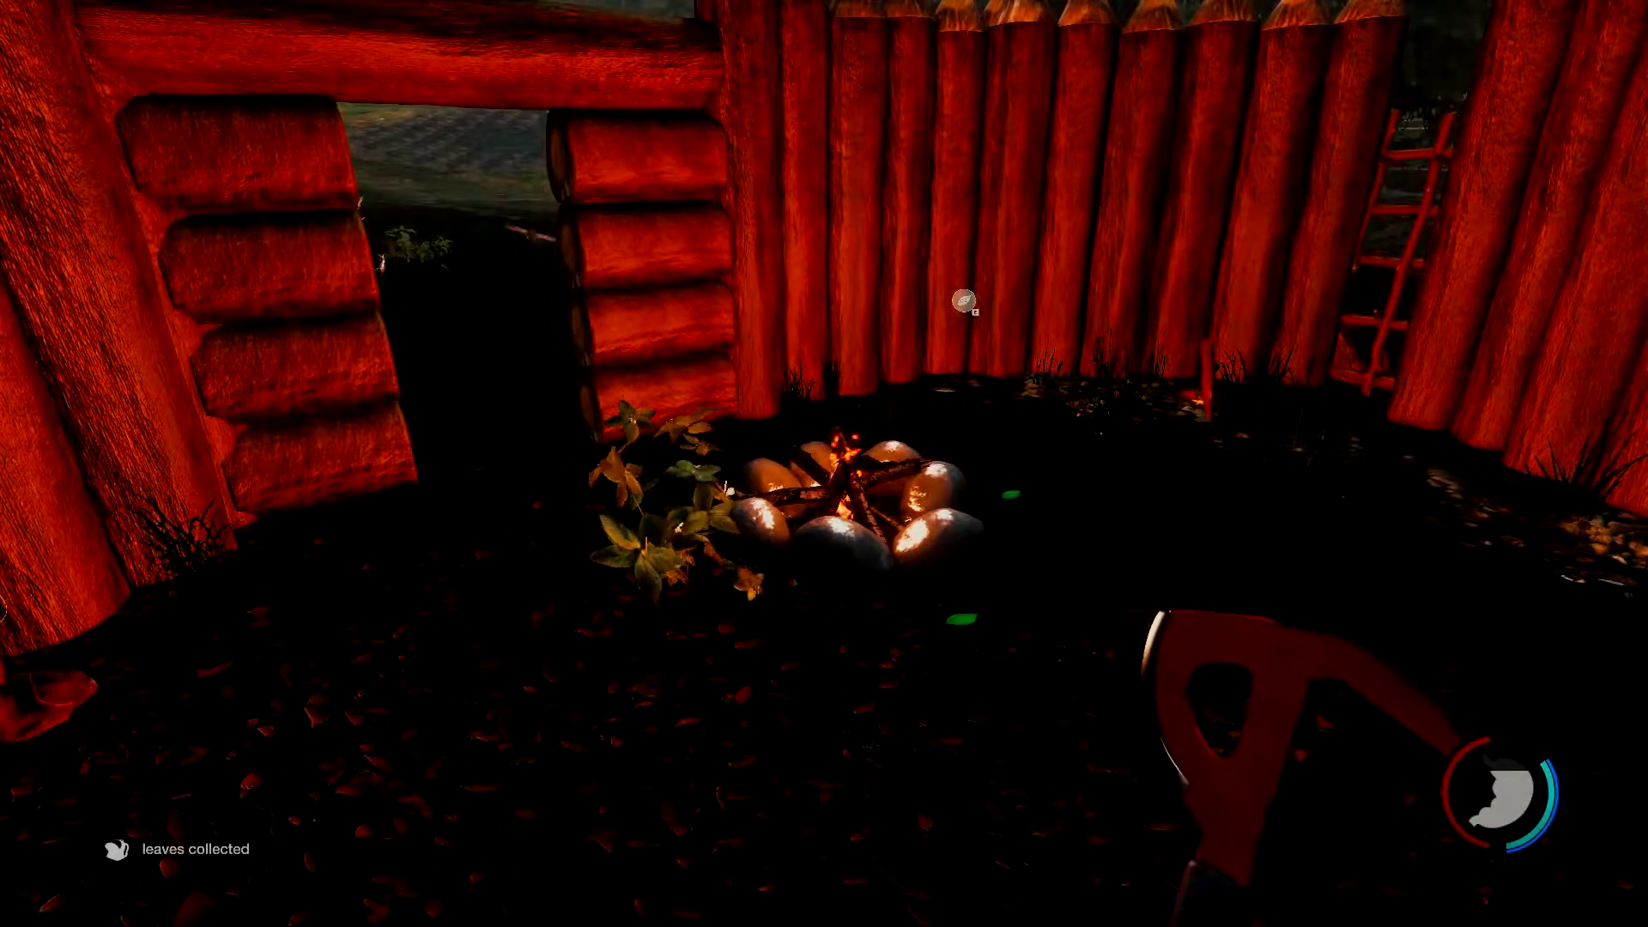
key("i")
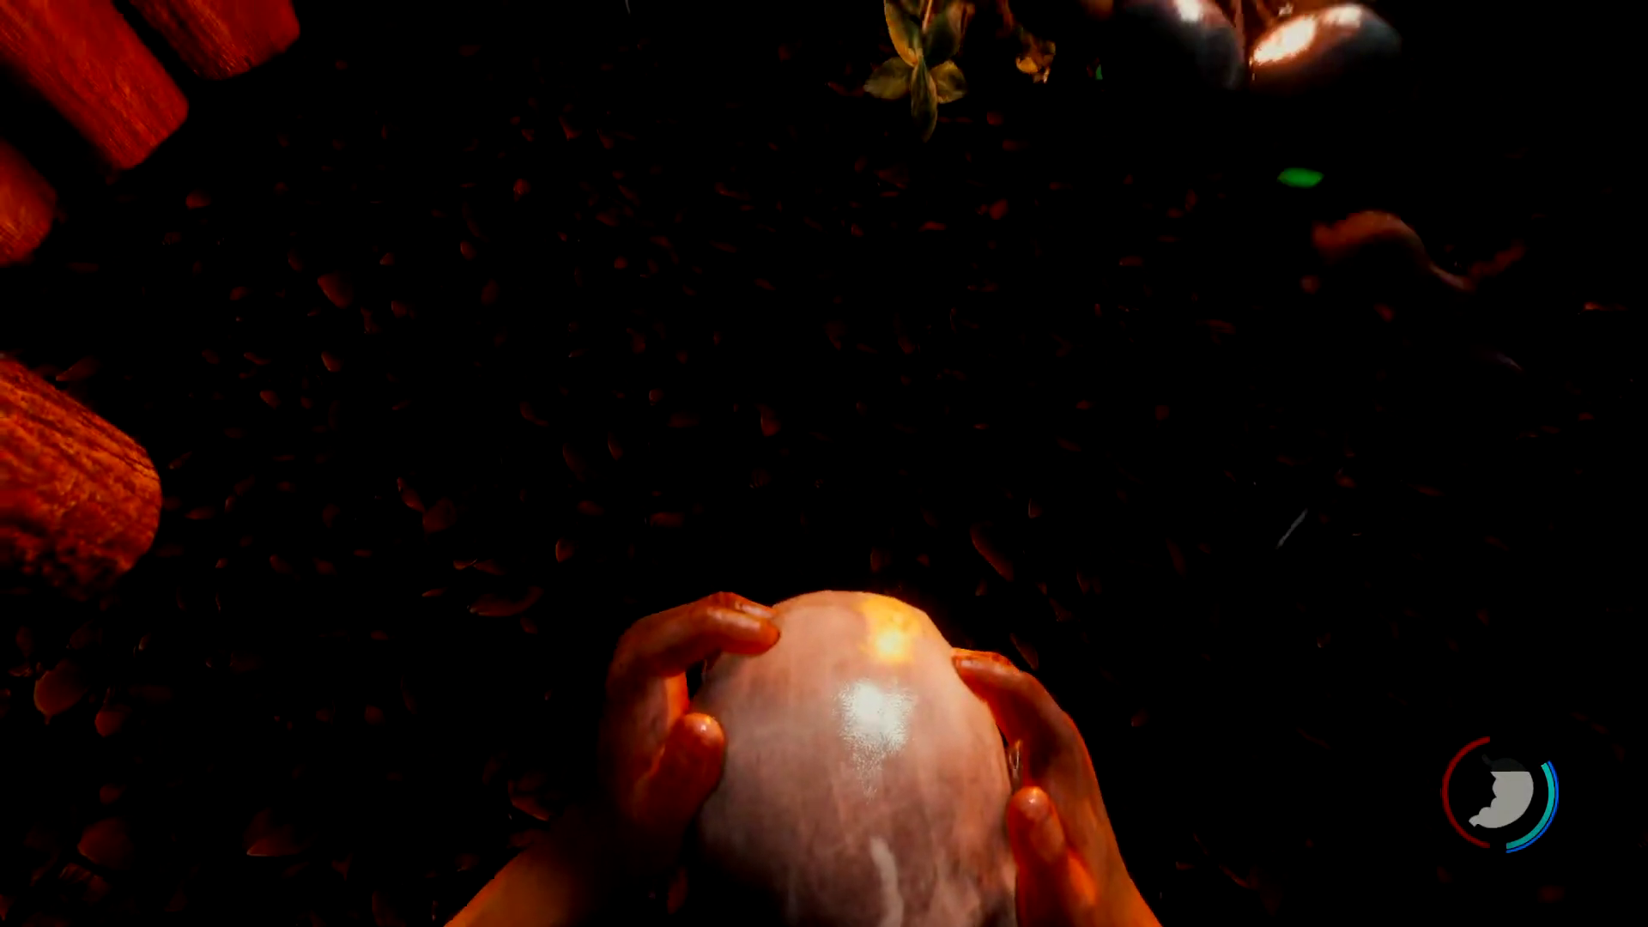
left_click(825, 463)
key("w")
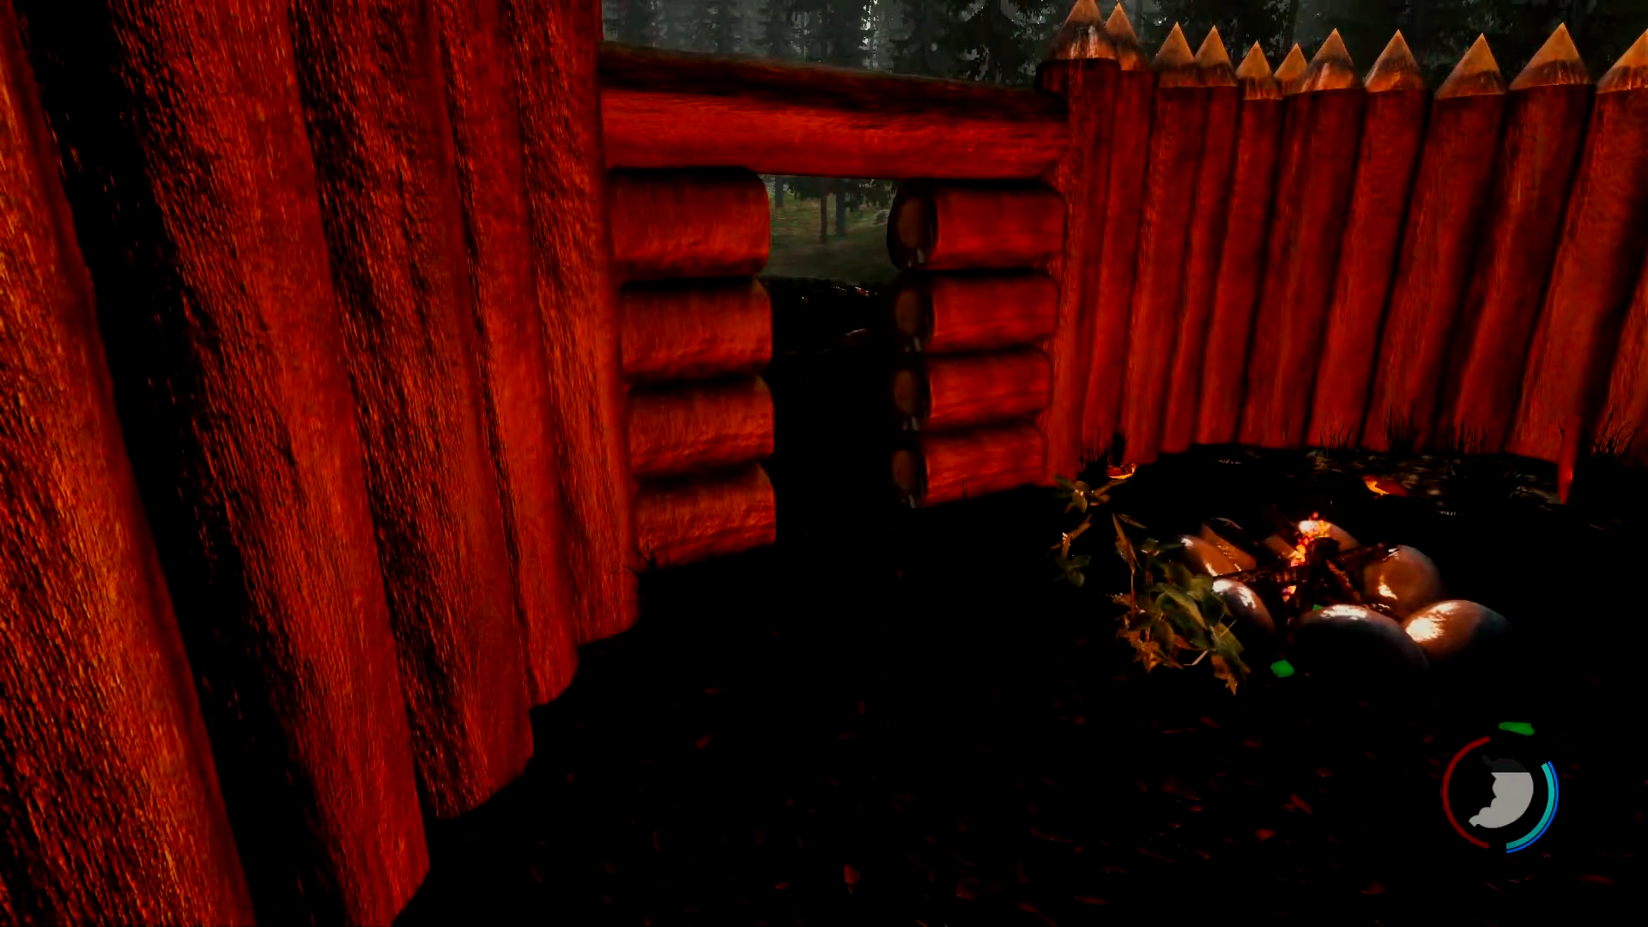
key("w")
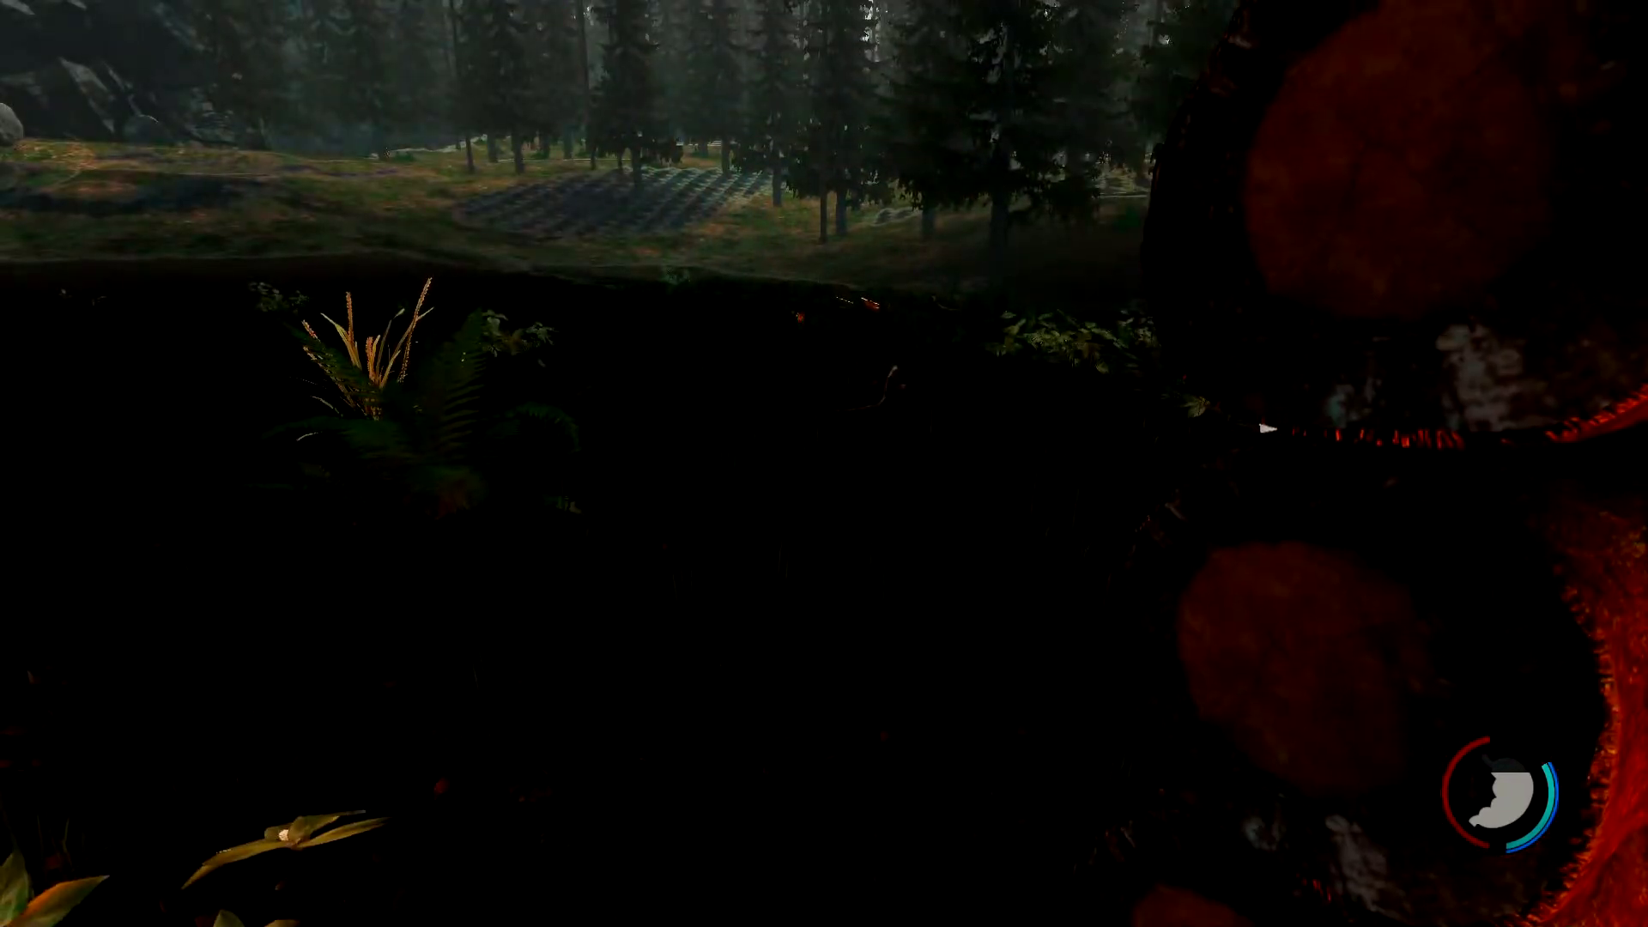
key("s")
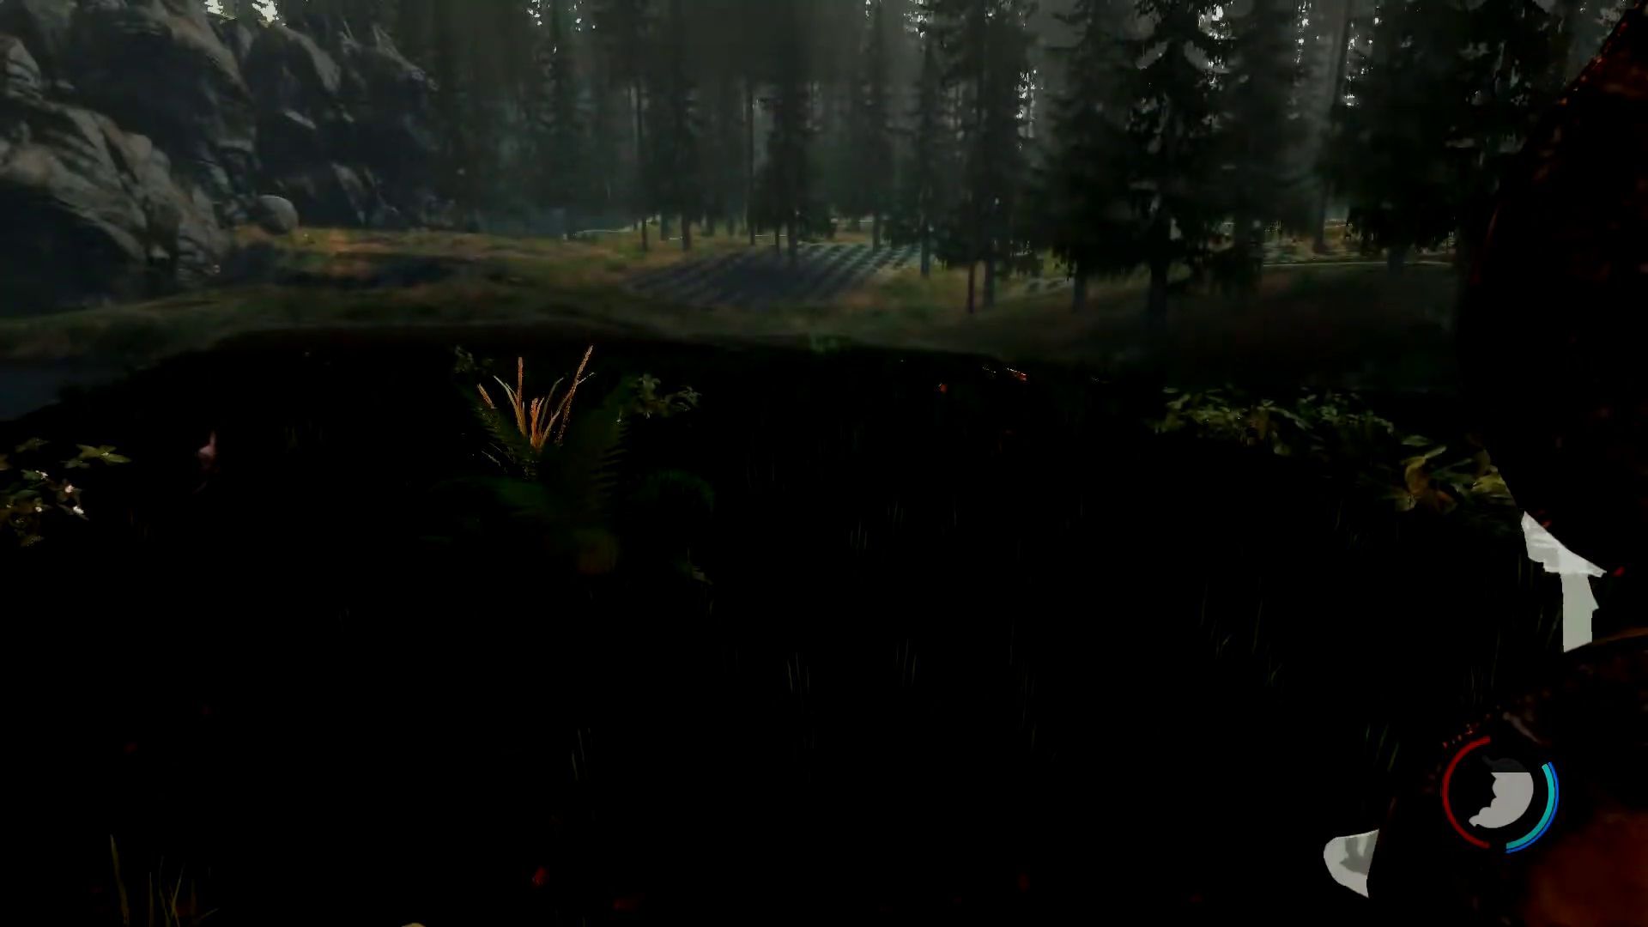
key("w")
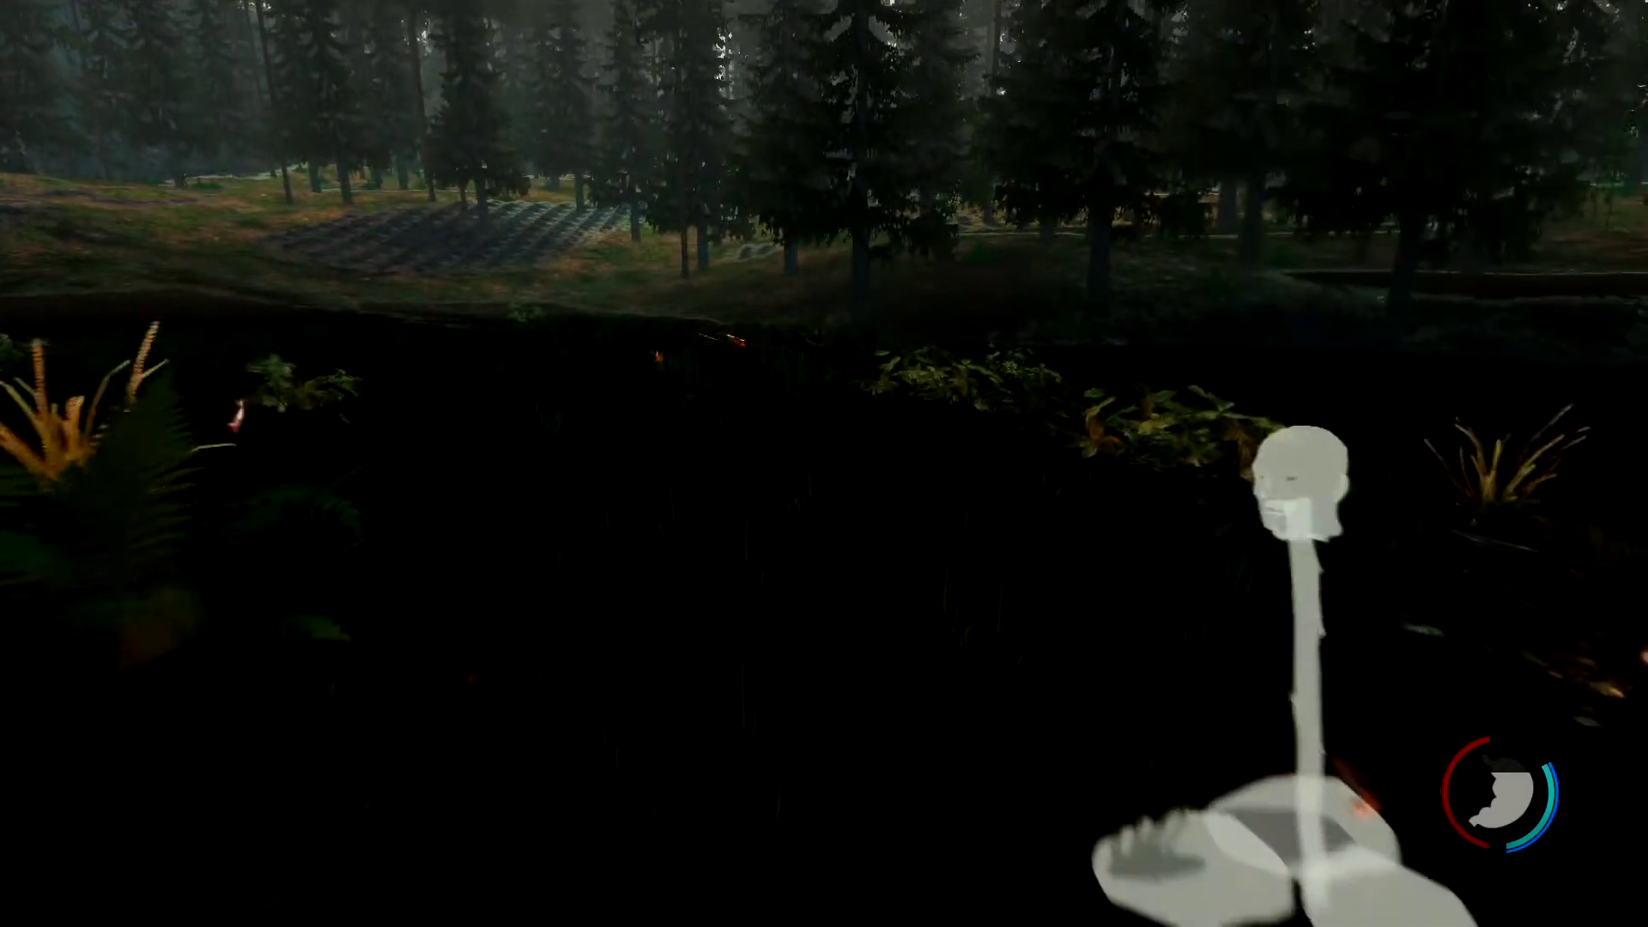
key("w")
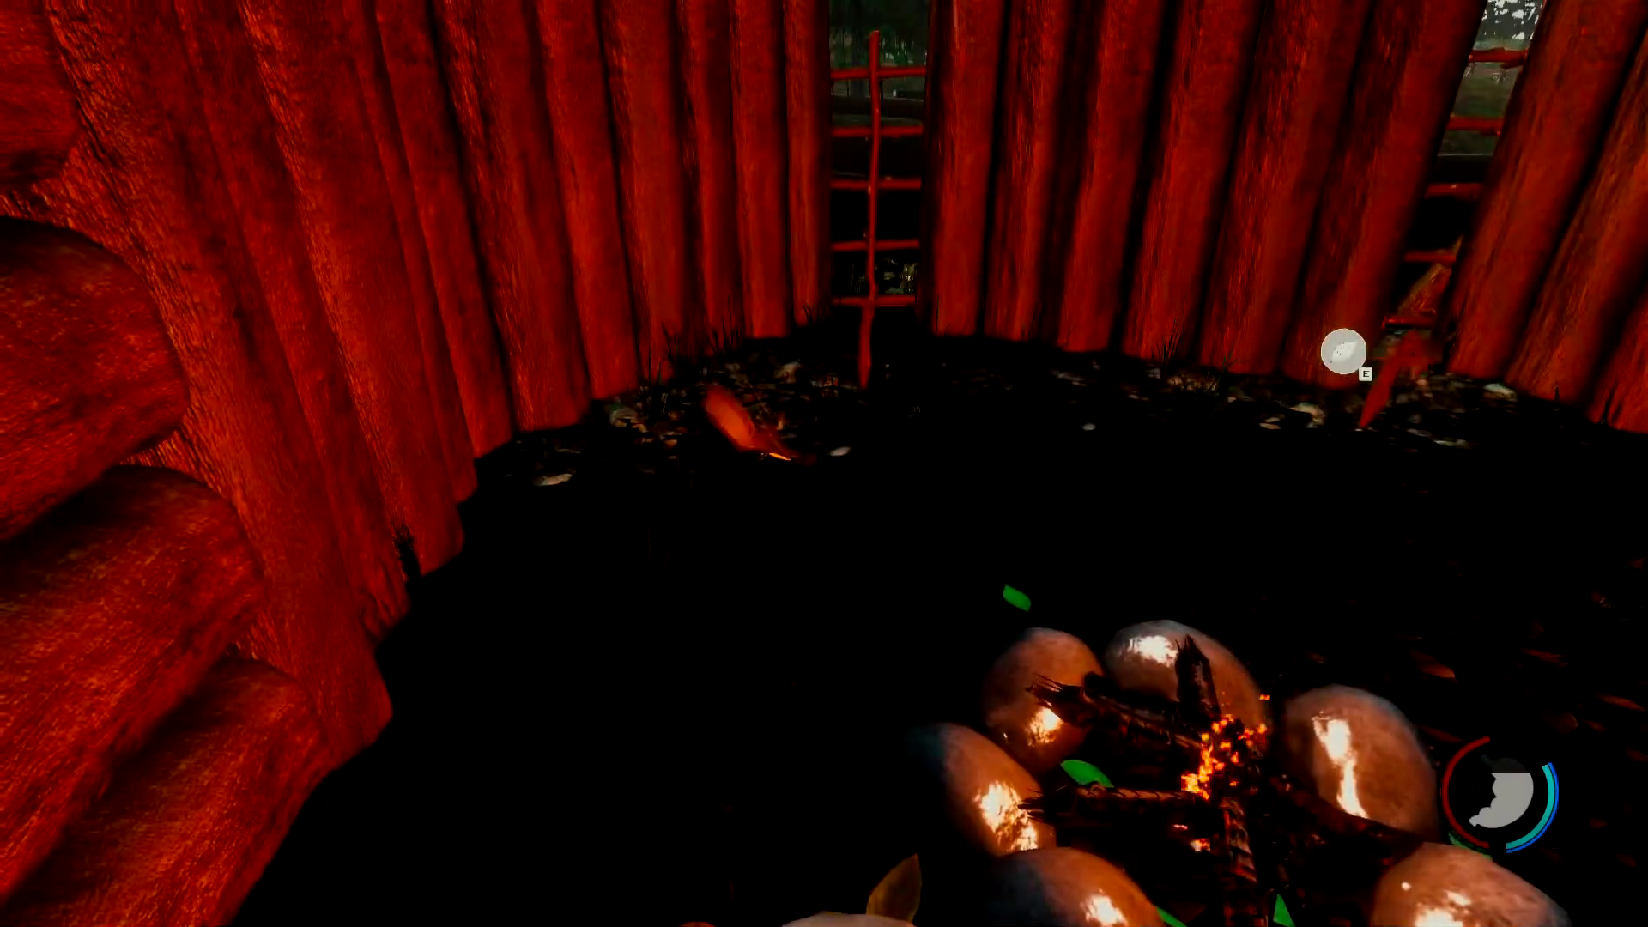
key("e")
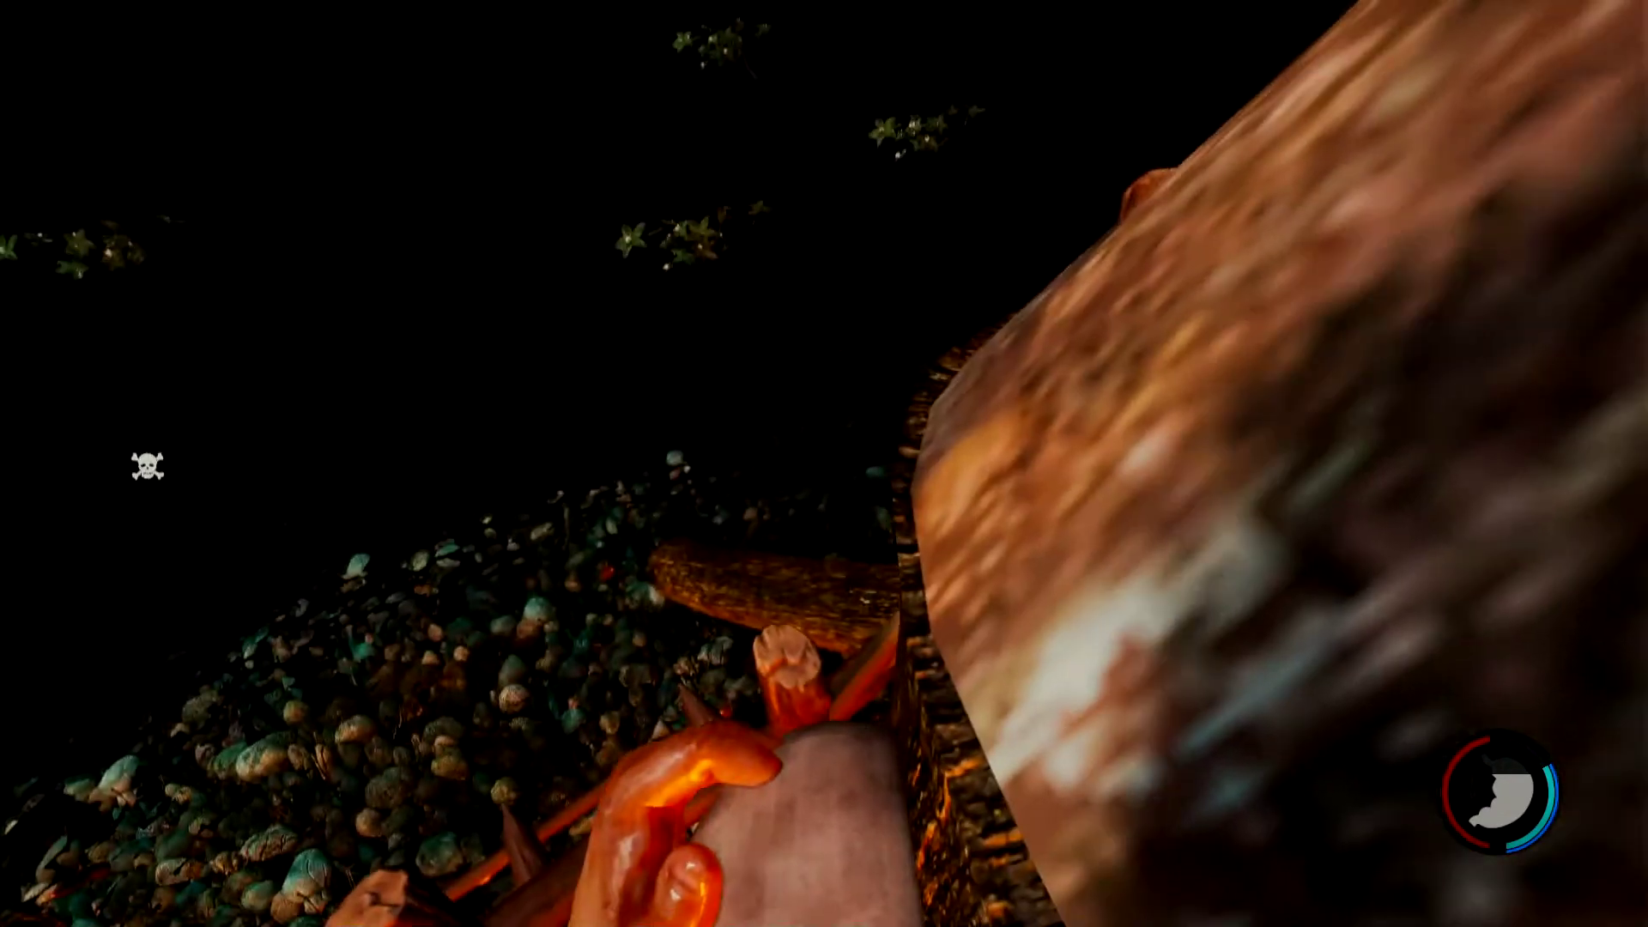
key("w")
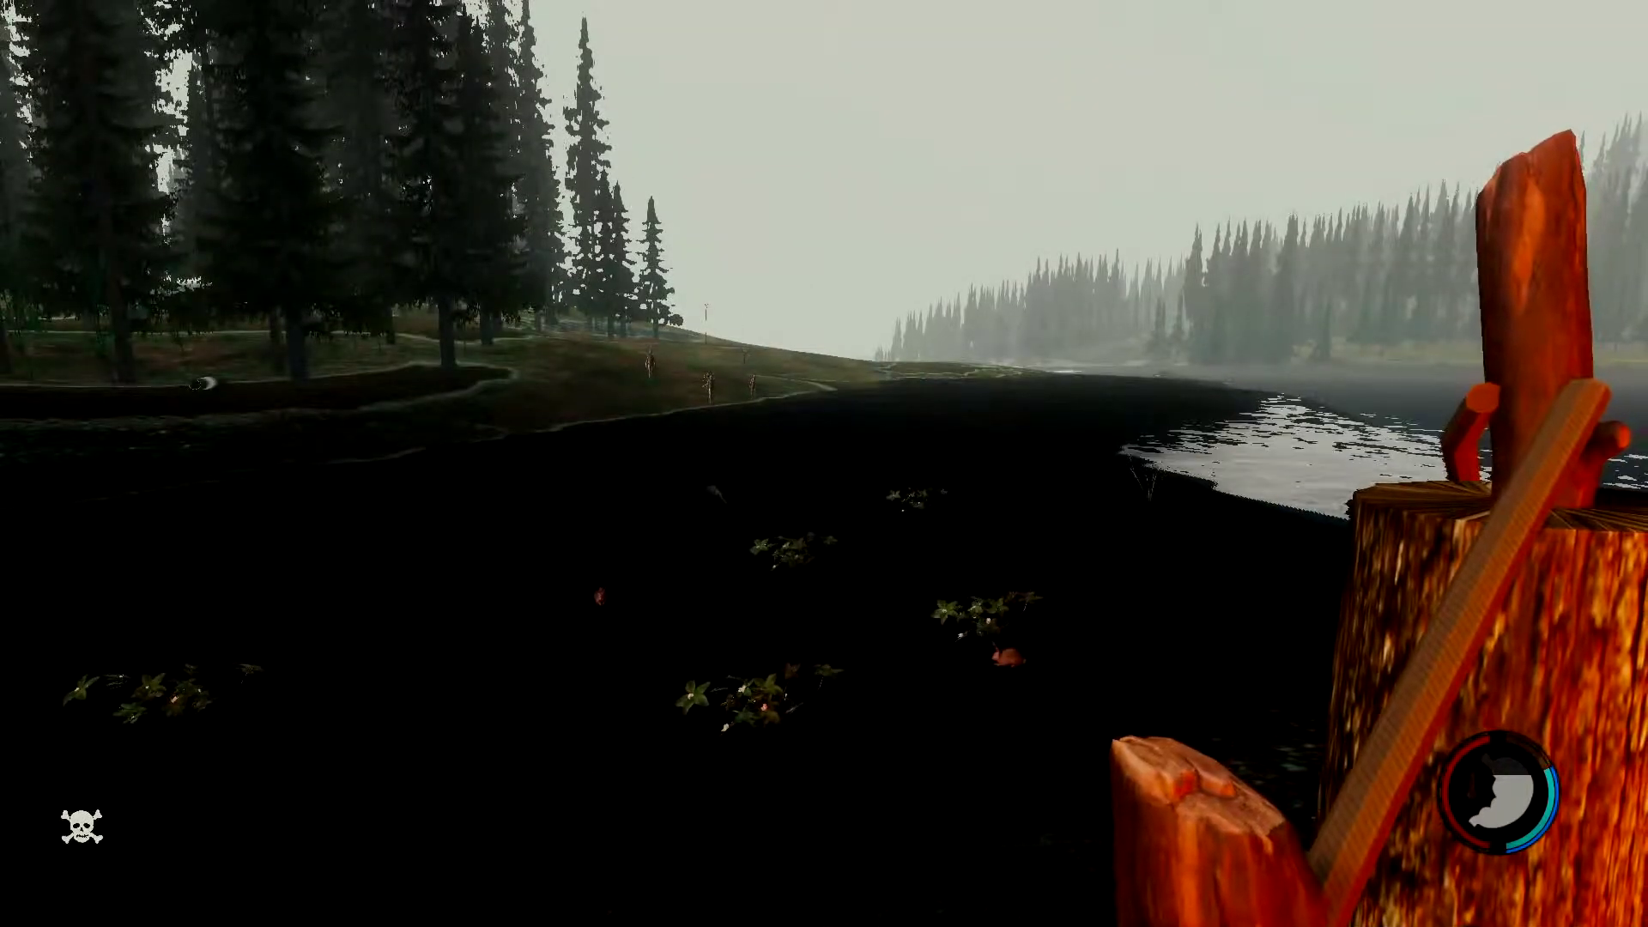
key("i")
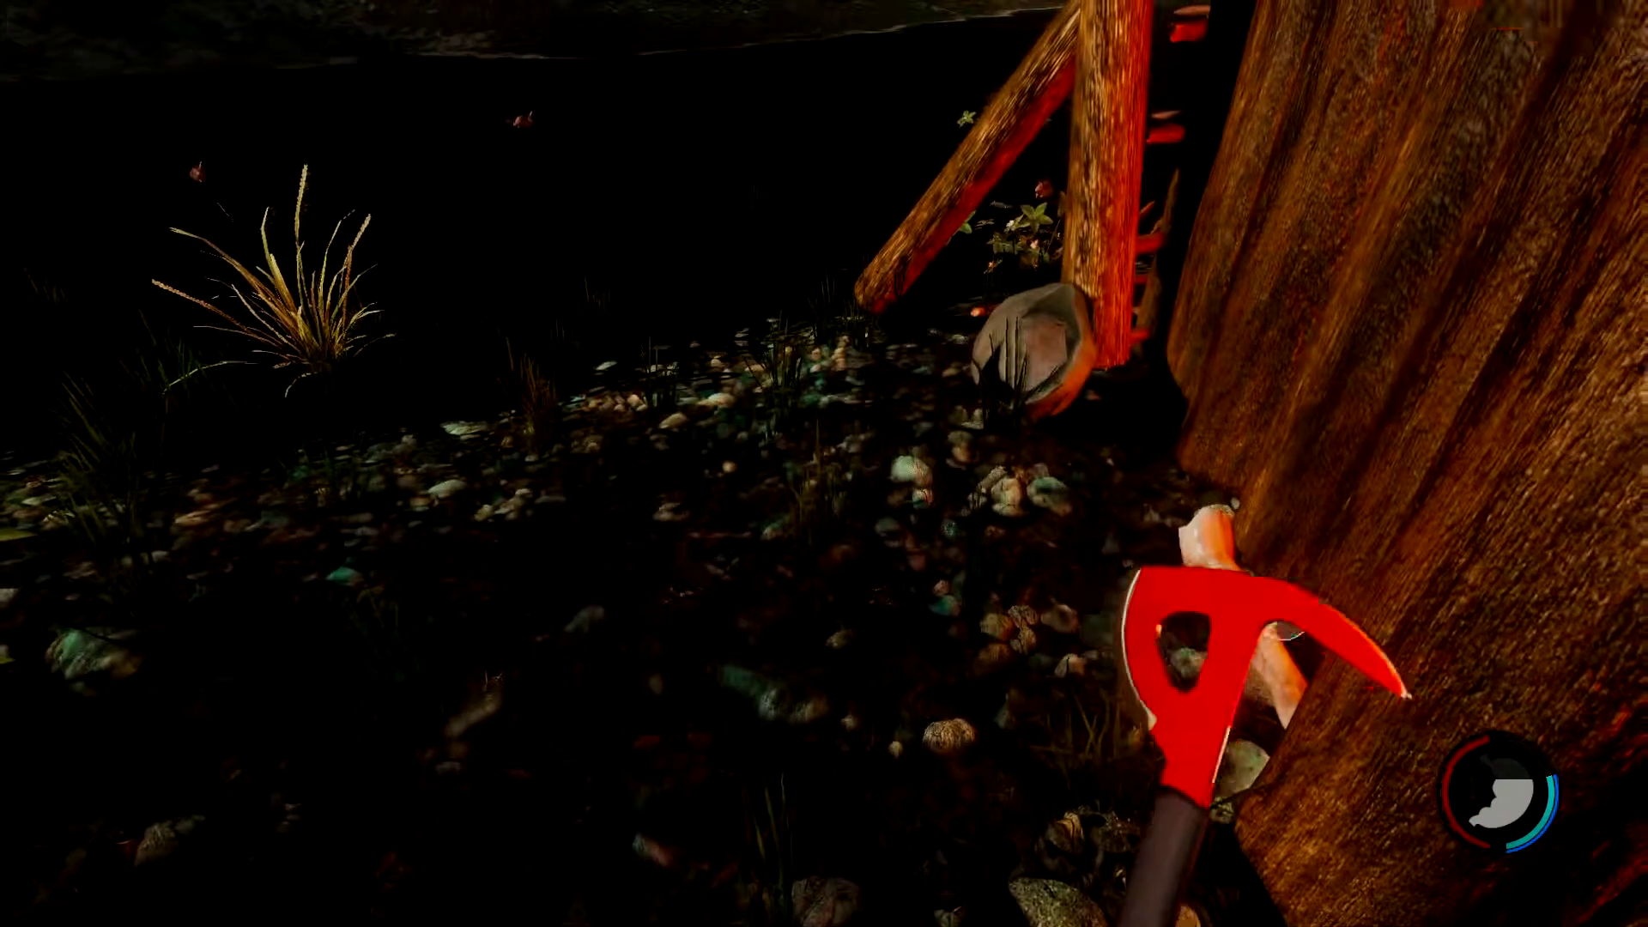
key("w")
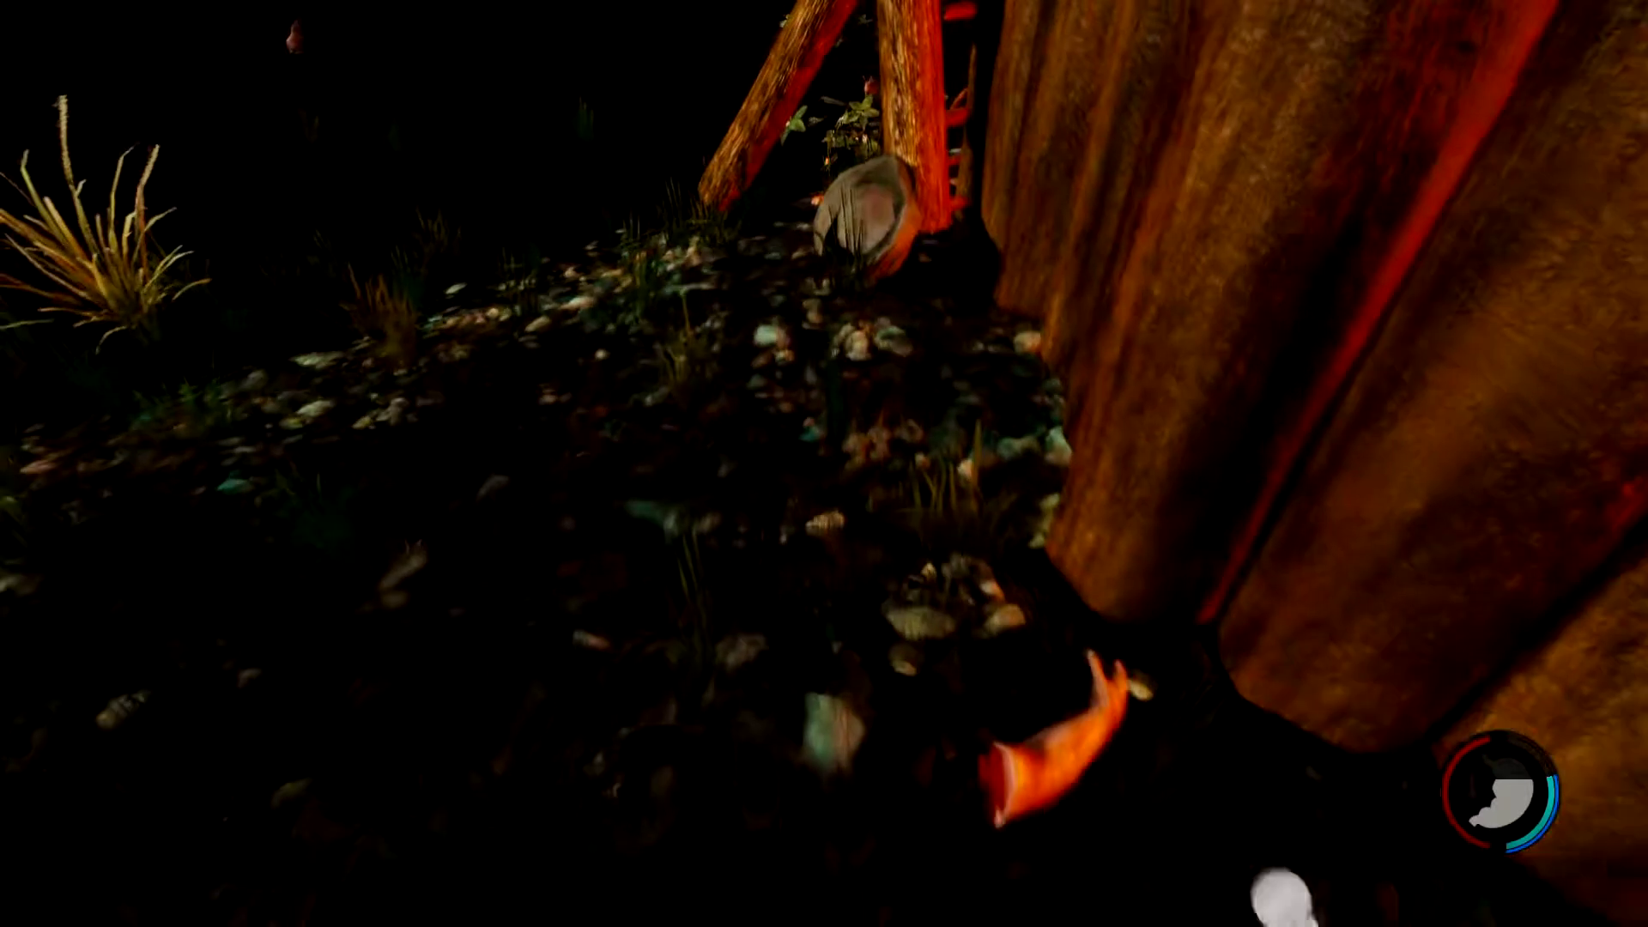